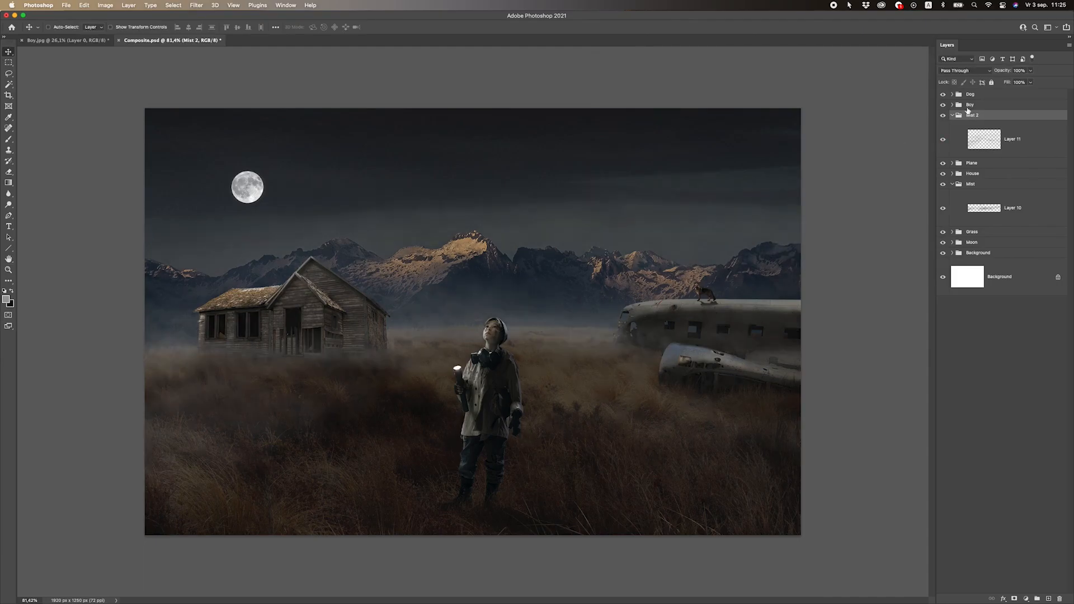
Scale the Boy group down slightly and reposition the figure on the grass in the foreground
{"action": "left_click", "coordinate": [970, 106]}
{"action": "key", "text": "super+t"}
{"action": "left_click_drag", "start_coordinate": [687, 295], "coordinate": [658, 319]}
{"action": "left_click_drag", "start_coordinate": [507, 399], "coordinate": [511, 390]}
{"action": "key", "text": "Return"}
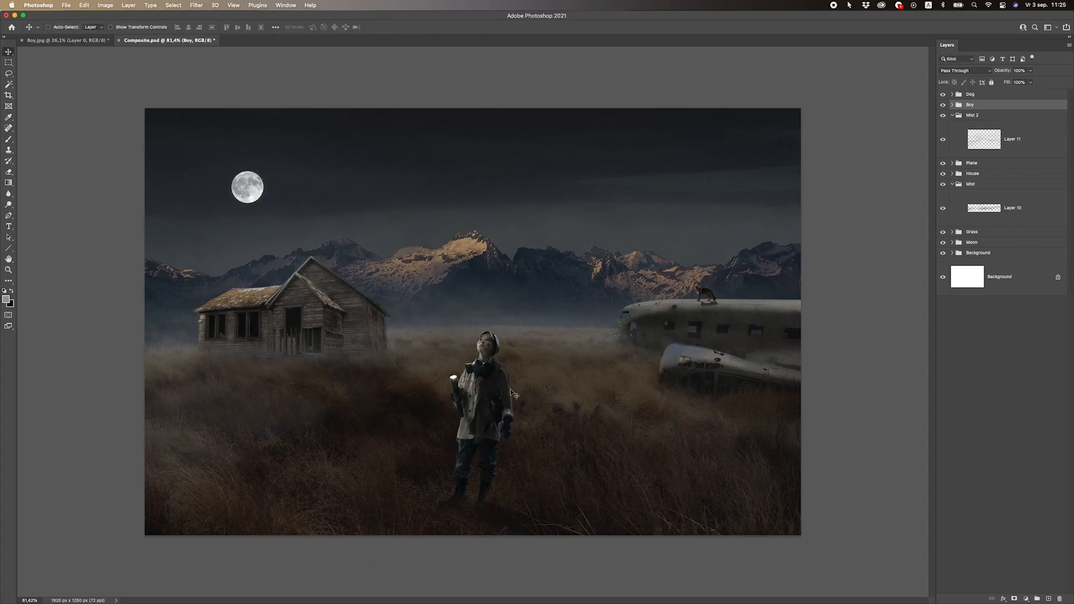
{"action": "scroll", "coordinate": [511, 392], "scroll_direction": "up", "scroll_amount": 2}
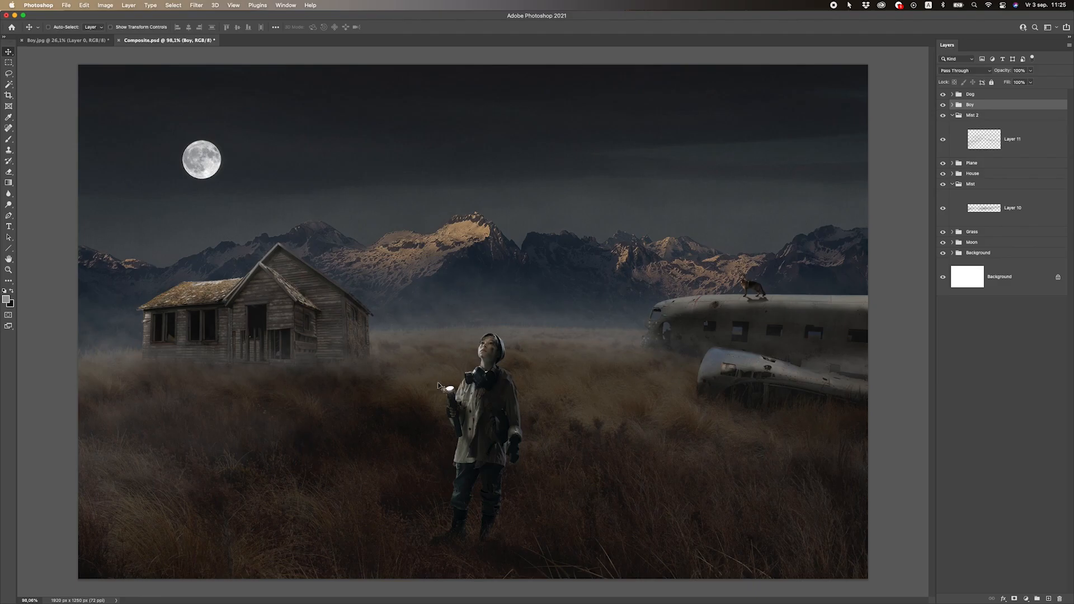
{"action": "left_click_drag", "start_coordinate": [476, 384], "coordinate": [477, 377]}
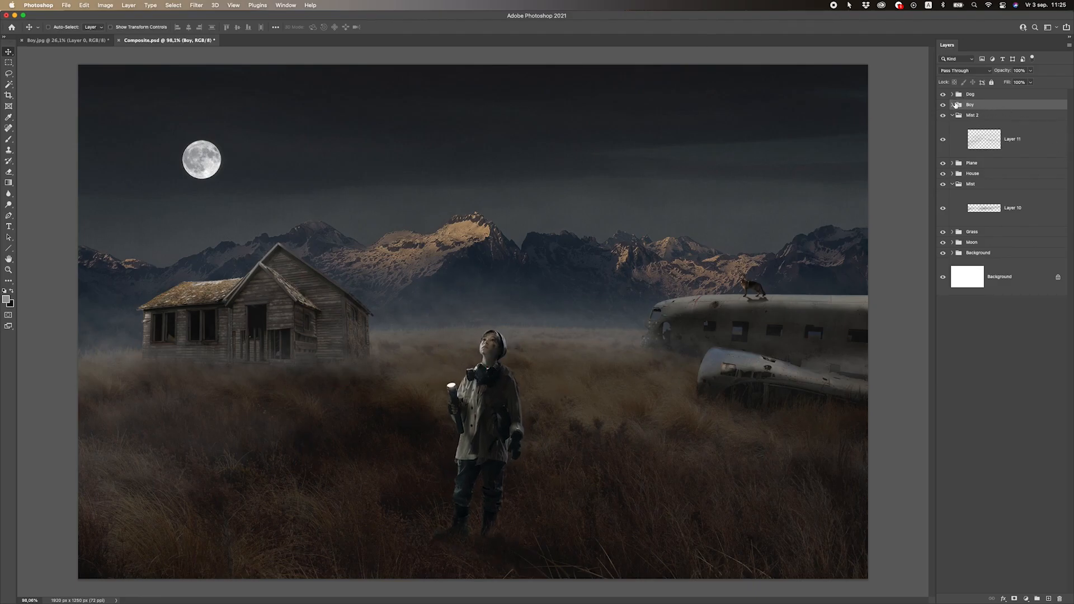
Add an empty layer above the Curves adjustment at the top of the Boy group
{"action": "left_click", "coordinate": [954, 105]}
{"action": "left_click", "coordinate": [967, 122]}
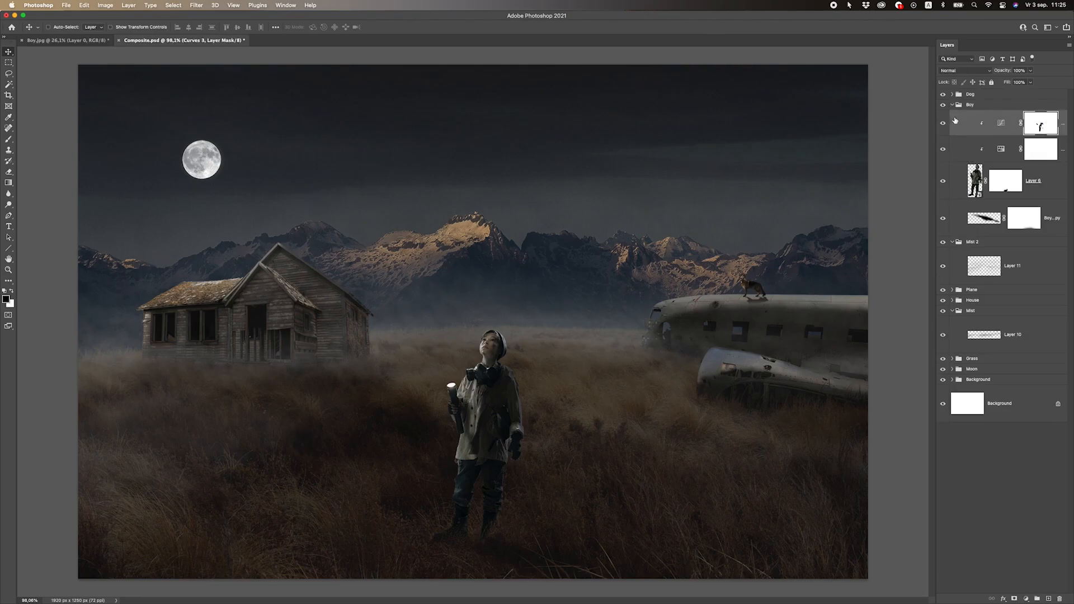
{"action": "left_click", "coordinate": [1050, 598]}
{"action": "key", "text": "x"}
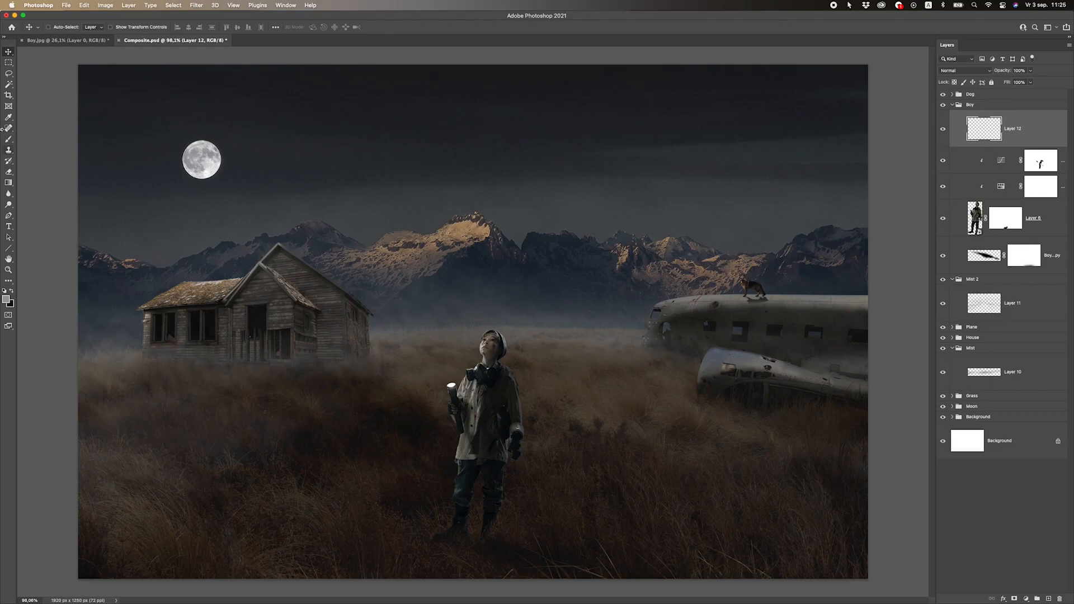
Select a light-cone shape with the Polygonal Lasso, rising from the boy's flashlight and widening toward the mountains
{"action": "left_click", "coordinate": [9, 215]}
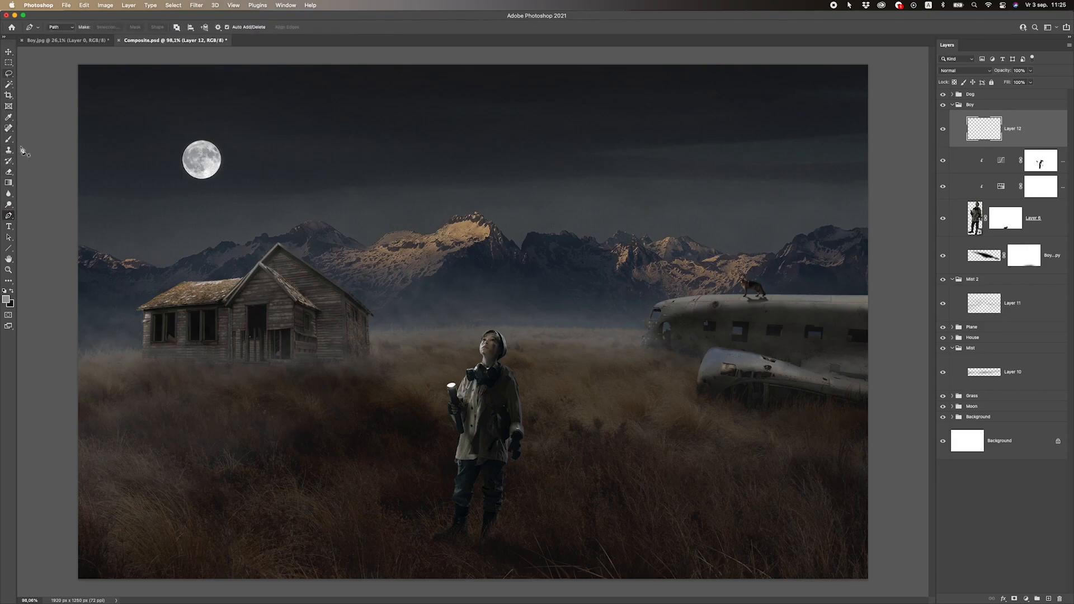
{"action": "left_click_drag", "start_coordinate": [9, 74], "coordinate": [45, 83]}
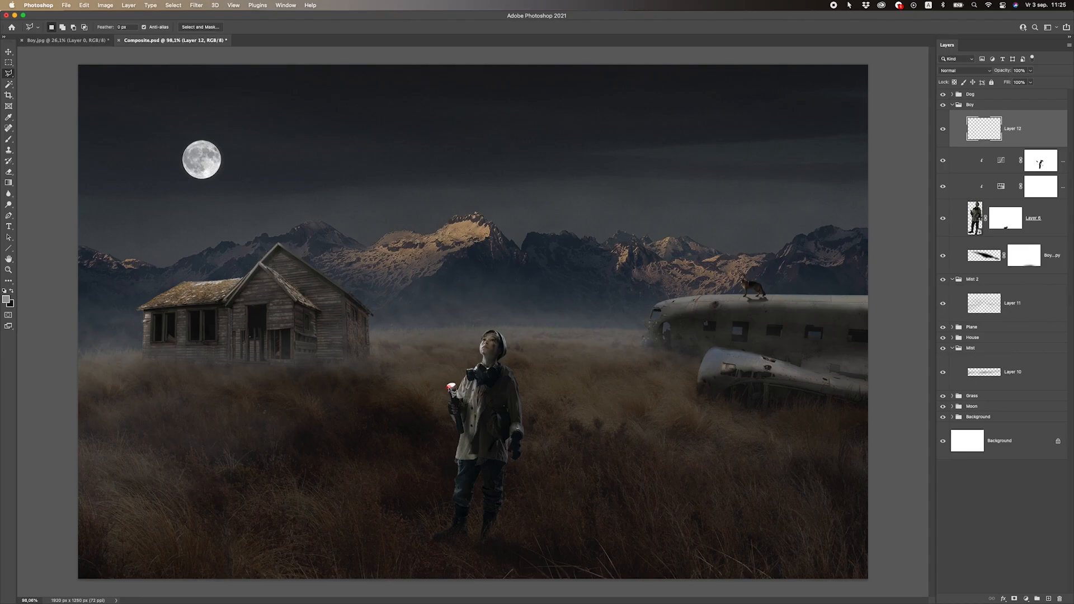
{"action": "left_click", "coordinate": [451, 385]}
{"action": "left_click", "coordinate": [404, 268]}
{"action": "left_click", "coordinate": [457, 256]}
{"action": "left_click", "coordinate": [9, 52]}
Fill the cone selection with white using the default colours, then deselect it
{"action": "key", "text": "d"}
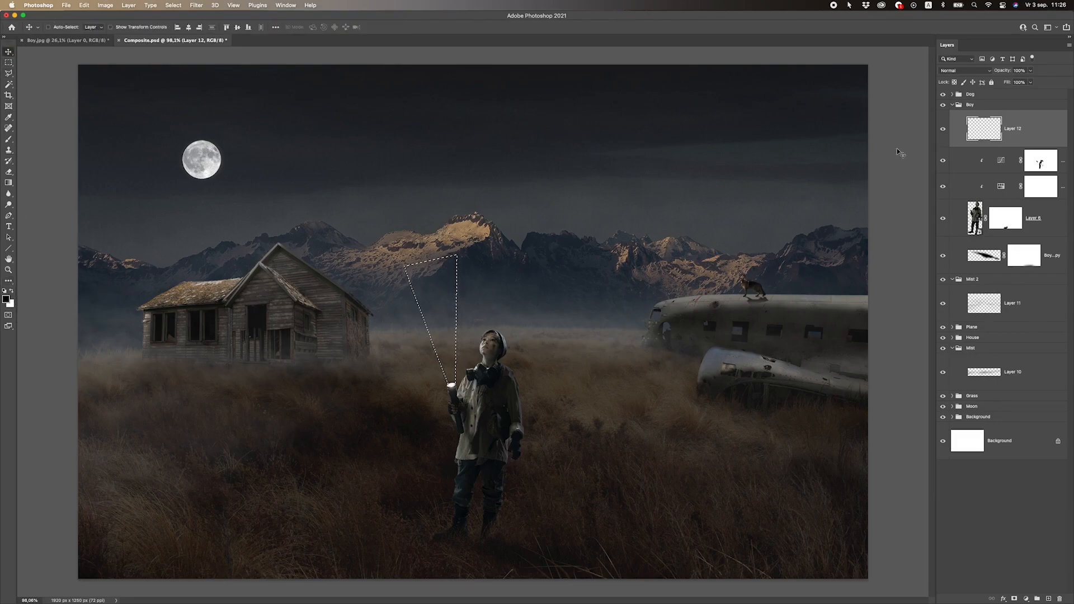
{"action": "key", "text": "super+BackSpace"}
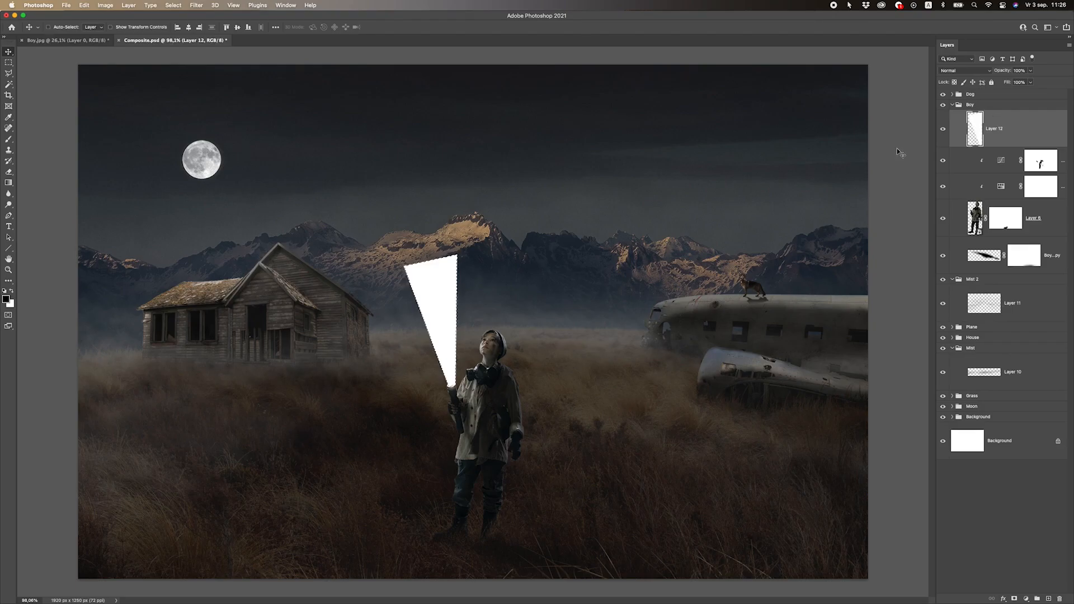
{"action": "left_click", "coordinate": [8, 63]}
{"action": "left_click", "coordinate": [376, 193]}
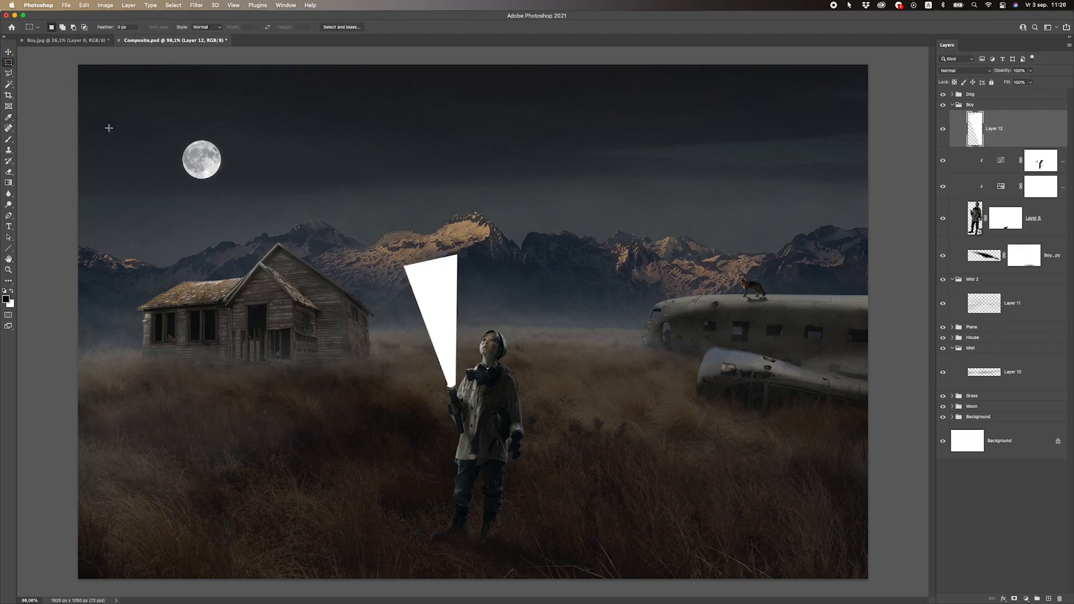
{"action": "left_click", "coordinate": [8, 52]}
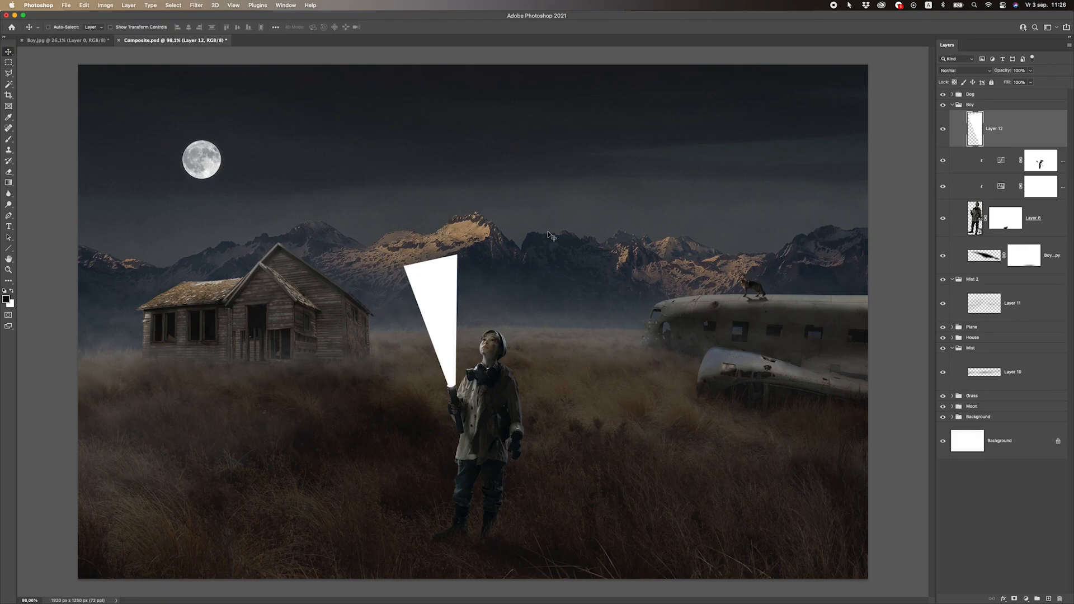
Open Gaussian Blur for the white beam on Layer 12 and try a radius of 44.4 pixels
{"action": "scroll", "coordinate": [559, 295], "scroll_direction": "down", "scroll_amount": 1}
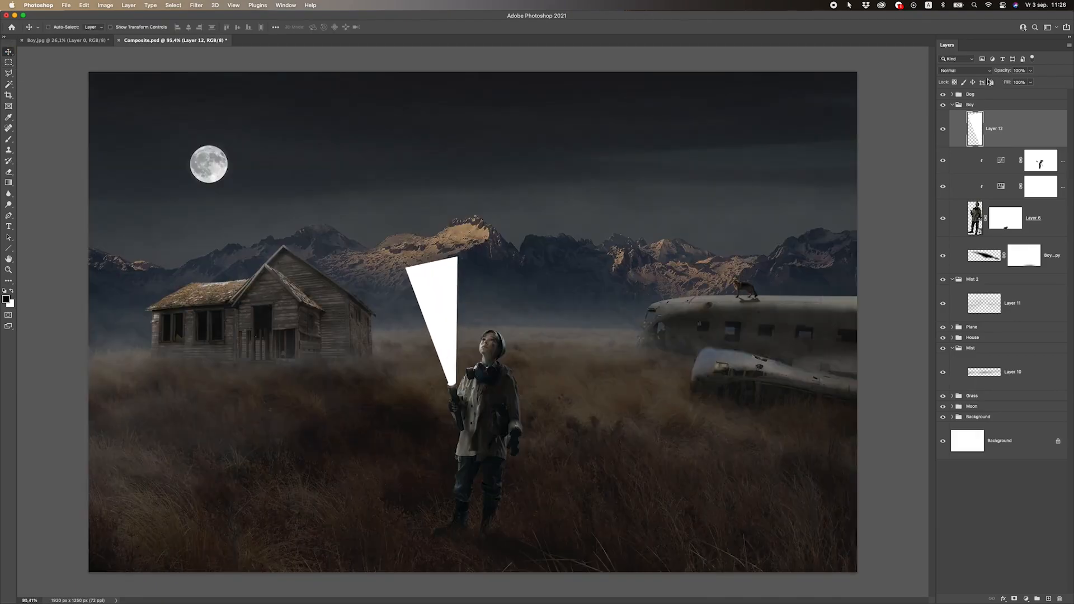
{"action": "left_click", "coordinate": [198, 6]}
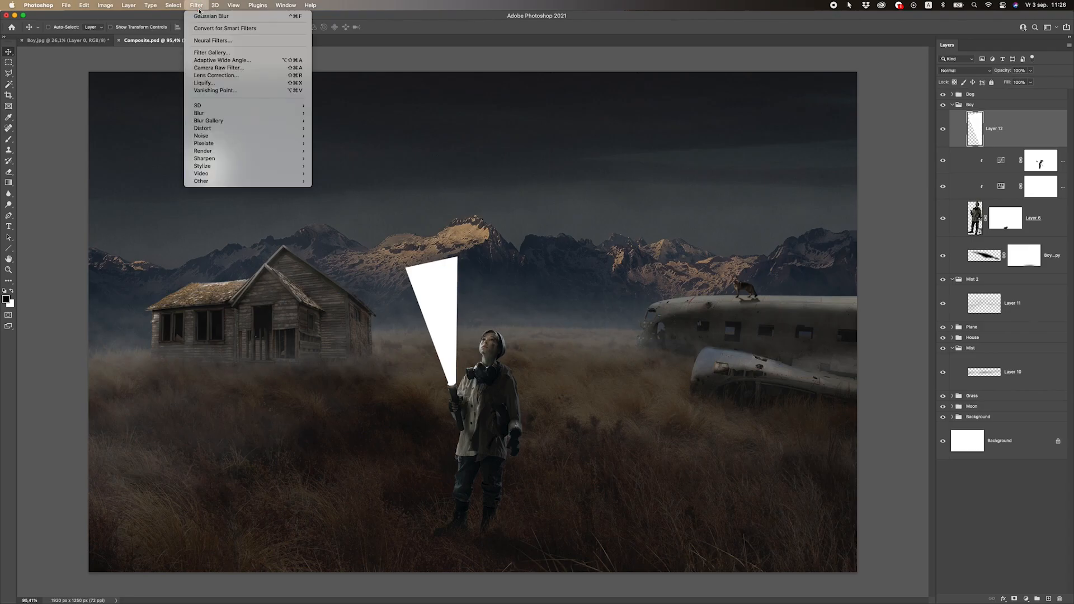
{"action": "mouse_move", "coordinate": [223, 113]}
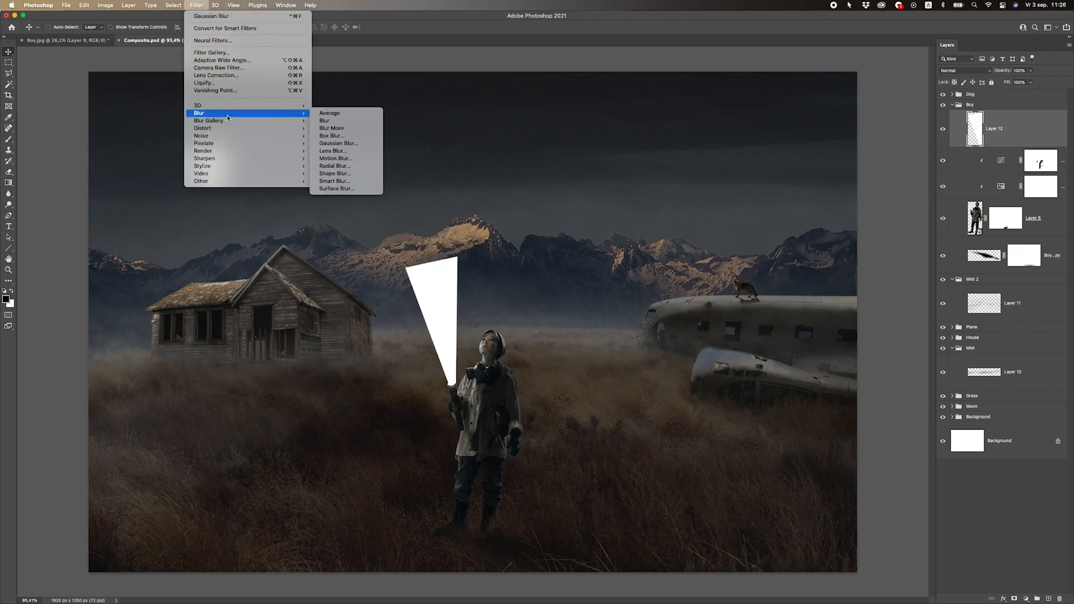
{"action": "left_click", "coordinate": [343, 144]}
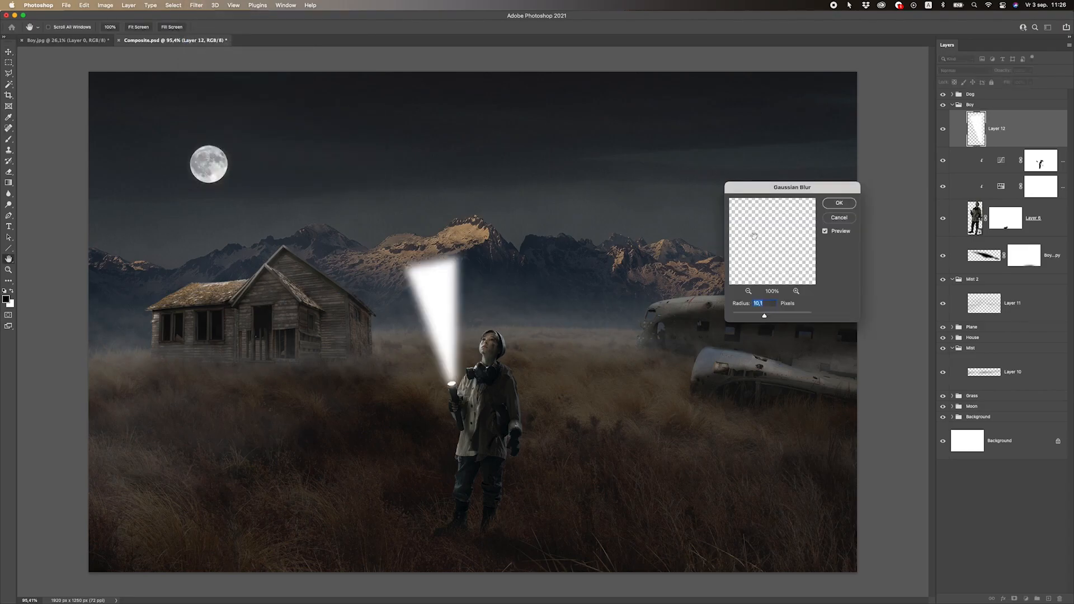
{"action": "left_click_drag", "start_coordinate": [764, 316], "coordinate": [773, 317]}
{"action": "scroll", "coordinate": [479, 411], "scroll_direction": "down", "scroll_amount": 5}
{"action": "scroll", "coordinate": [456, 419], "scroll_direction": "up", "scroll_amount": 5}
{"action": "left_click_drag", "start_coordinate": [773, 317], "coordinate": [774, 317]}
{"action": "scroll", "coordinate": [437, 431], "scroll_direction": "down", "scroll_amount": 2}
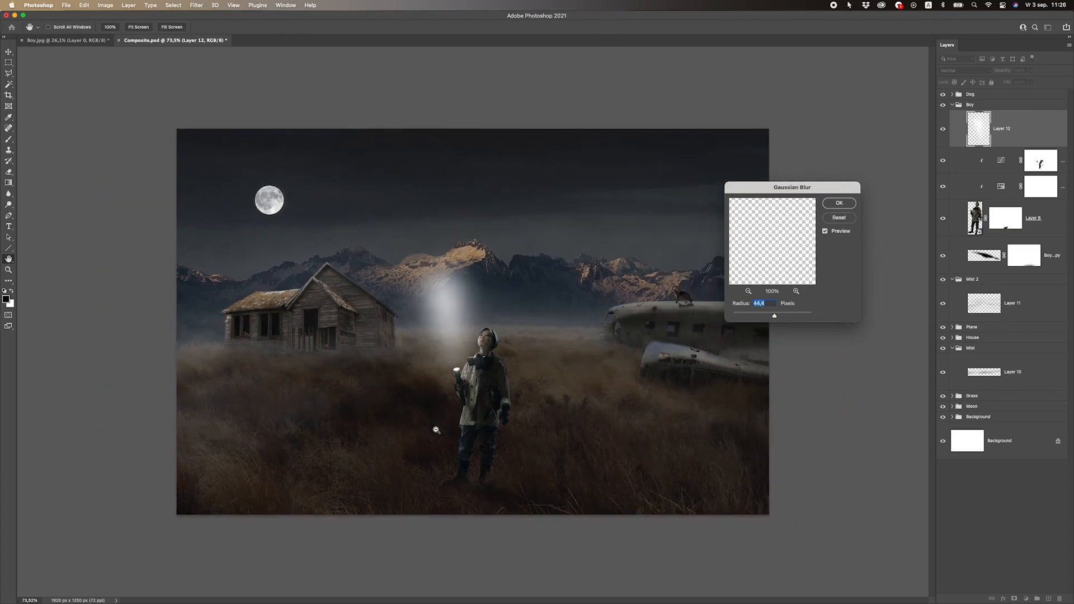
{"action": "scroll", "coordinate": [431, 427], "scroll_direction": "down", "scroll_amount": 4}
{"action": "scroll", "coordinate": [460, 403], "scroll_direction": "up", "scroll_amount": 4}
{"action": "scroll", "coordinate": [501, 349], "scroll_direction": "up", "scroll_amount": 2}
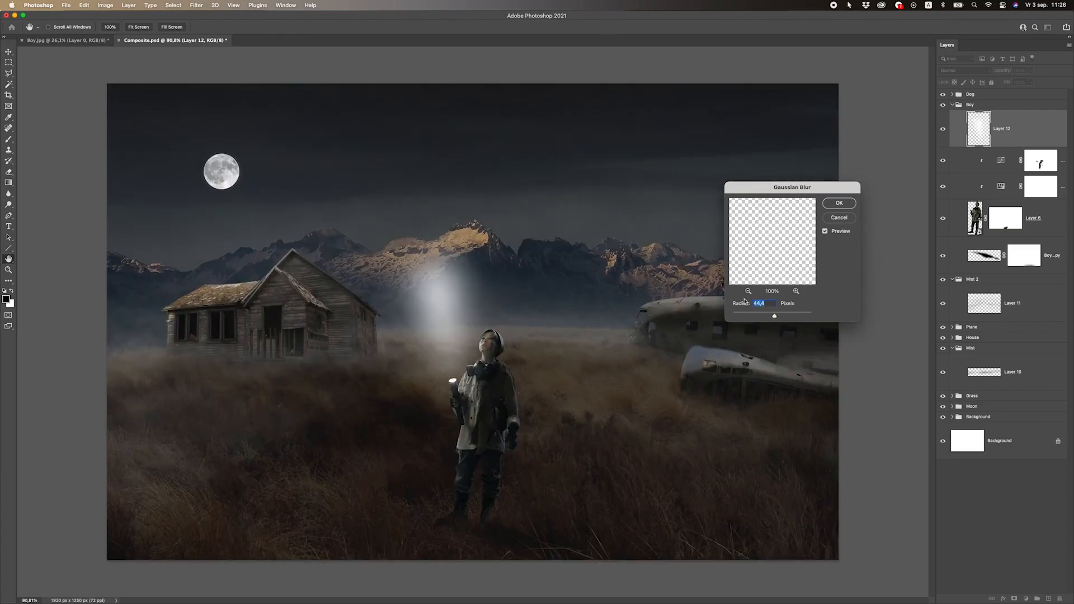
Set the Gaussian Blur radius to about 28.9 pixels and apply it to the beam
{"action": "left_click_drag", "start_coordinate": [770, 317], "coordinate": [771, 317]}
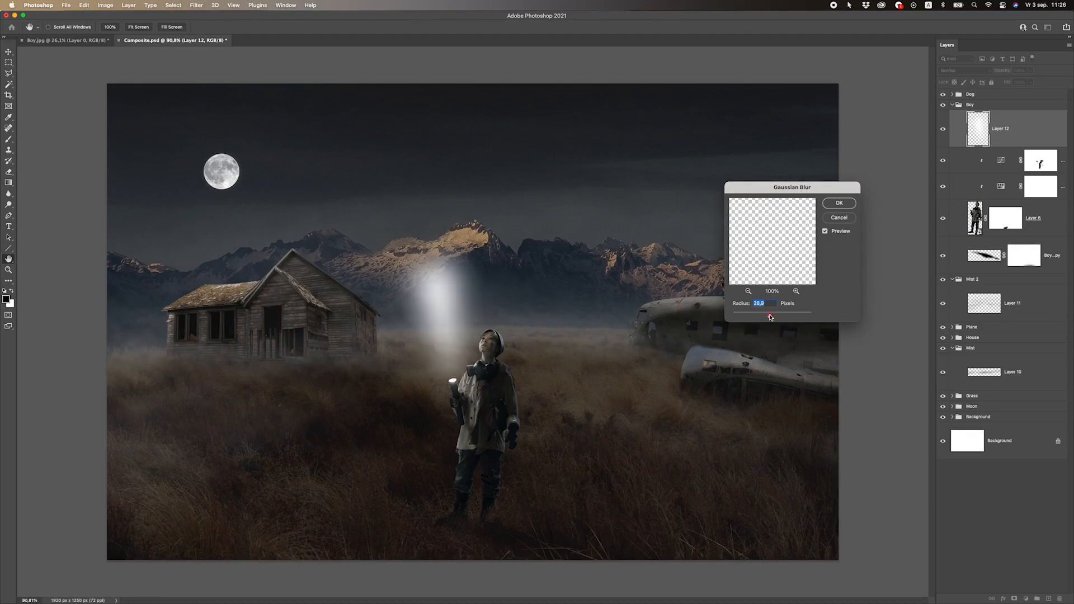
{"action": "scroll", "coordinate": [365, 408], "scroll_direction": "down", "scroll_amount": 2}
{"action": "scroll", "coordinate": [366, 406], "scroll_direction": "up", "scroll_amount": 2}
{"action": "left_click", "coordinate": [840, 204]}
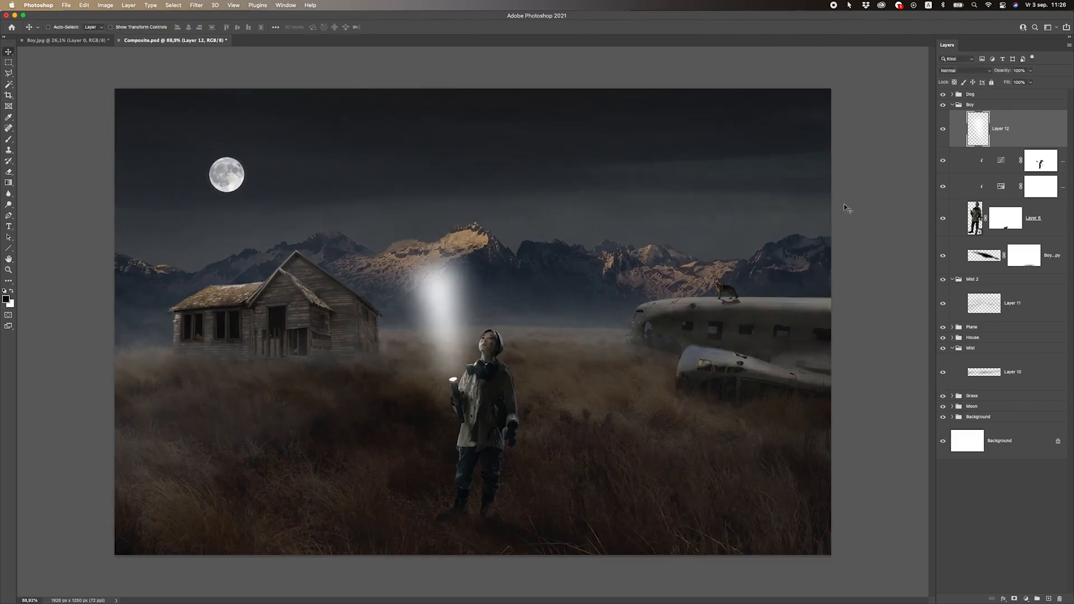
Free-transform the beam to about 76% width and 137% height, tilting it slightly and moving it above the flashlight
{"action": "key", "text": "super+t"}
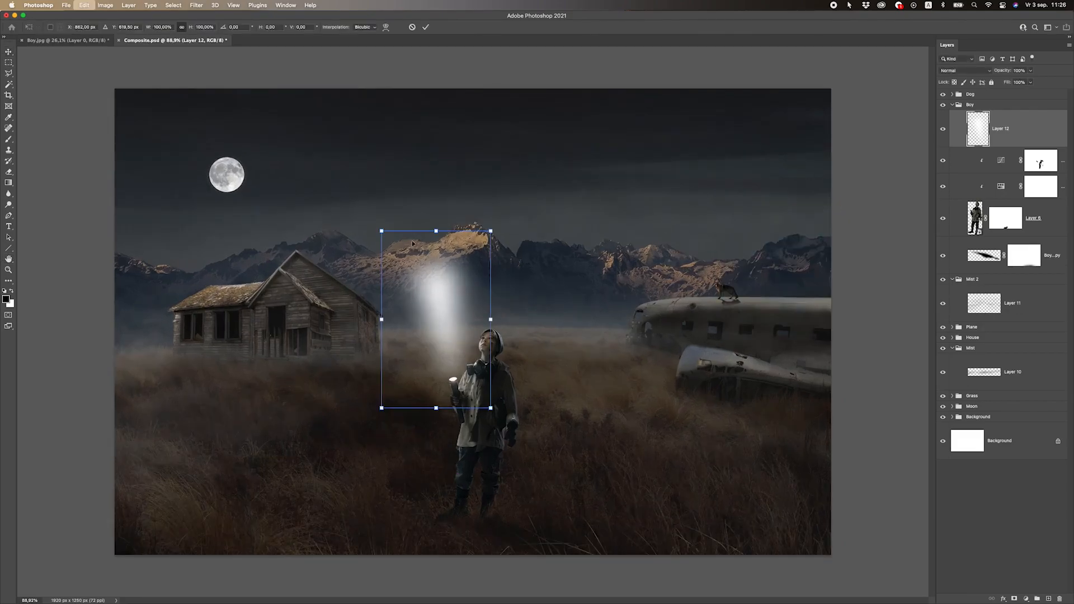
{"action": "key", "text": "Escape"}
{"action": "key", "text": "super+t"}
{"action": "left_click_drag", "start_coordinate": [382, 231], "coordinate": [369, 107]}
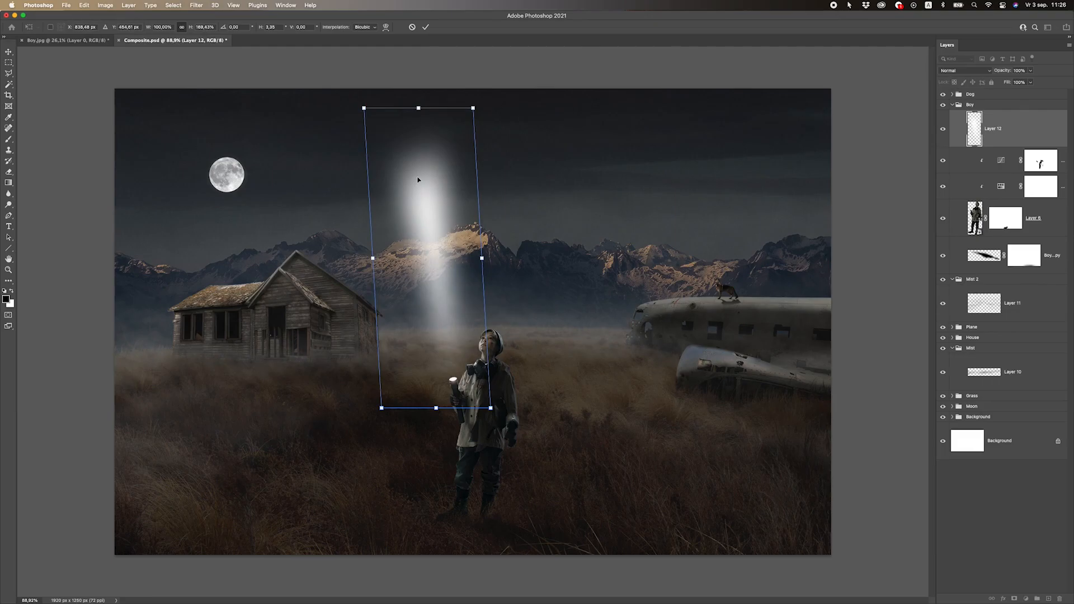
{"action": "key", "text": "super+z"}
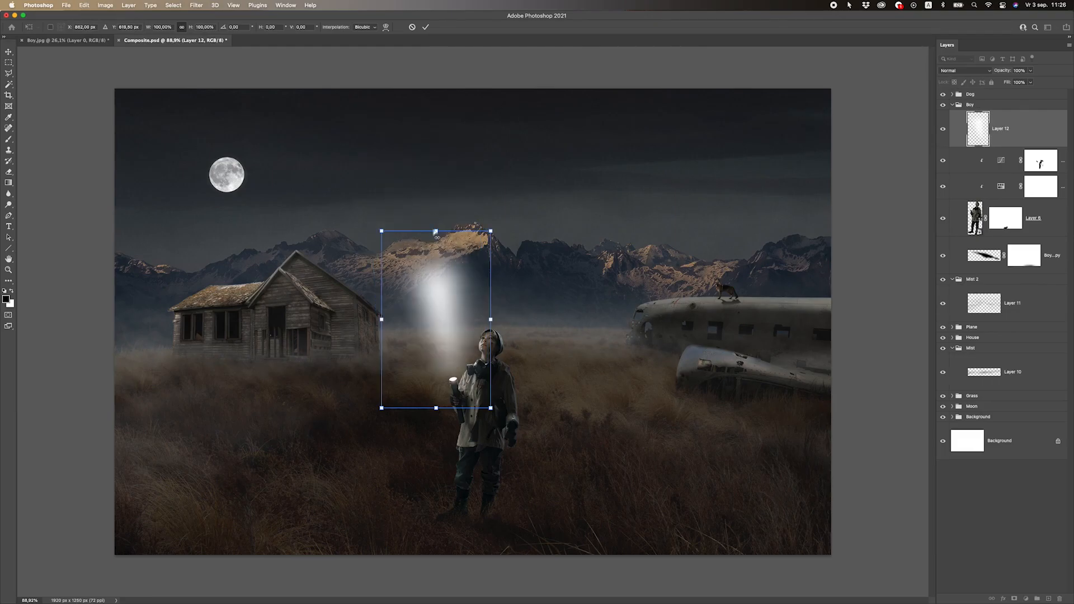
{"action": "left_click_drag", "start_coordinate": [437, 234], "coordinate": [430, 166]}
{"action": "left_click_drag", "start_coordinate": [380, 288], "coordinate": [448, 311]}
{"action": "left_click_drag", "start_coordinate": [515, 313], "coordinate": [515, 309]}
{"action": "left_click_drag", "start_coordinate": [448, 332], "coordinate": [442, 336]}
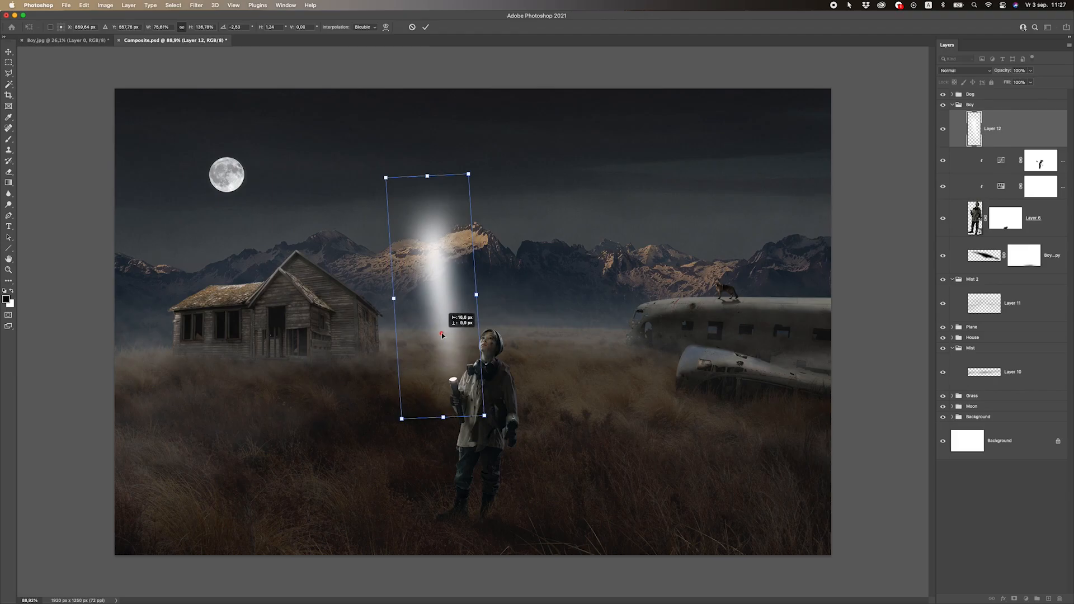
Fine-tune the beam's height and position over the flashlight and apply the transform
{"action": "left_click_drag", "start_coordinate": [426, 174], "coordinate": [424, 151]}
{"action": "left_click_drag", "start_coordinate": [429, 301], "coordinate": [425, 310]}
{"action": "left_click_drag", "start_coordinate": [424, 160], "coordinate": [427, 183]}
{"action": "left_click_drag", "start_coordinate": [439, 245], "coordinate": [437, 242]}
{"action": "key", "text": "Return"}
Lower the opacity of the beam layer to 53%
{"action": "scroll", "coordinate": [420, 333], "scroll_direction": "down", "scroll_amount": 6}
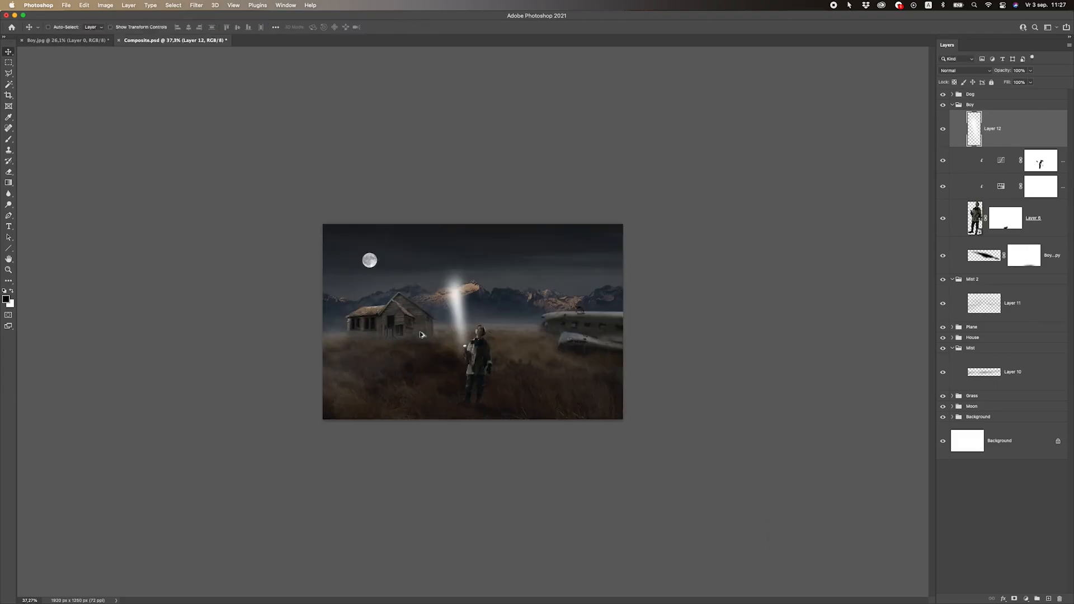
{"action": "scroll", "coordinate": [415, 343], "scroll_direction": "up", "scroll_amount": 8}
{"action": "key", "text": "super+0"}
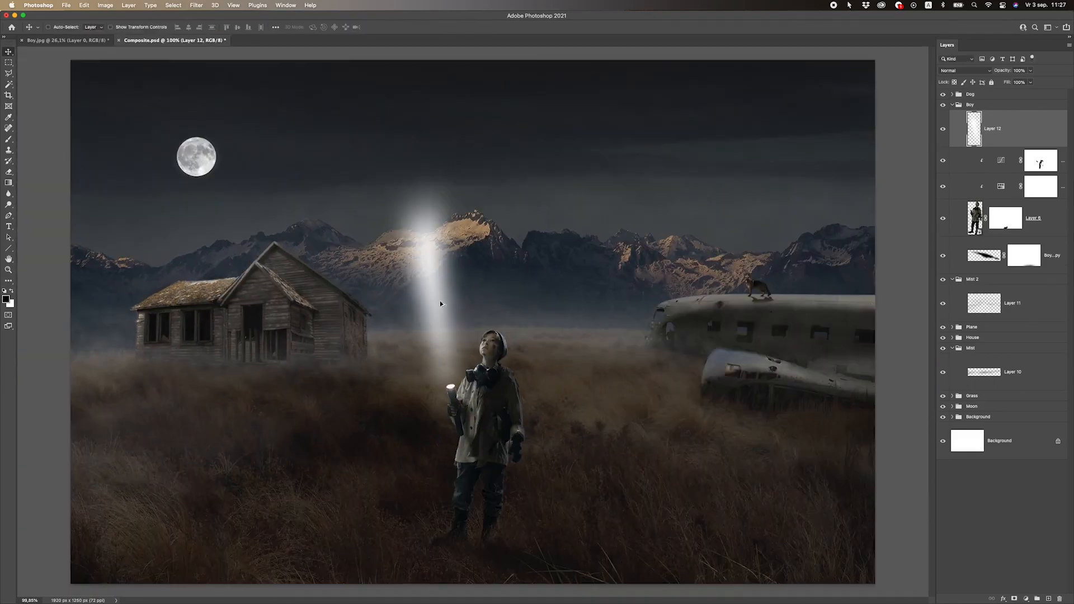
{"action": "left_click", "coordinate": [1033, 70]}
{"action": "left_click_drag", "start_coordinate": [1025, 84], "coordinate": [1013, 83]}
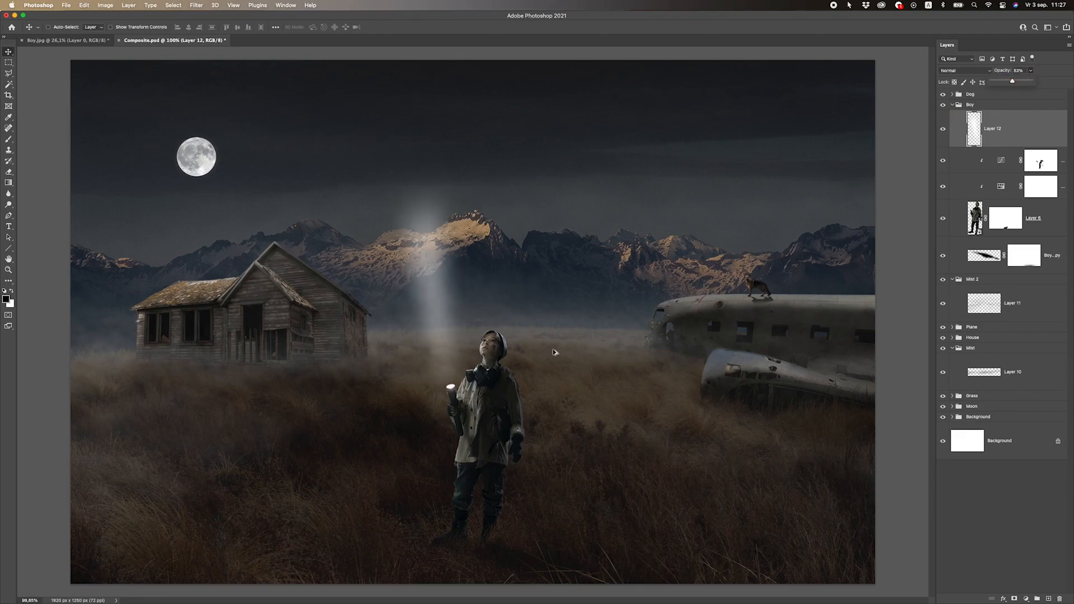
{"action": "scroll", "coordinate": [530, 357], "scroll_direction": "down", "scroll_amount": 10}
{"action": "scroll", "coordinate": [529, 358], "scroll_direction": "up", "scroll_amount": 10}
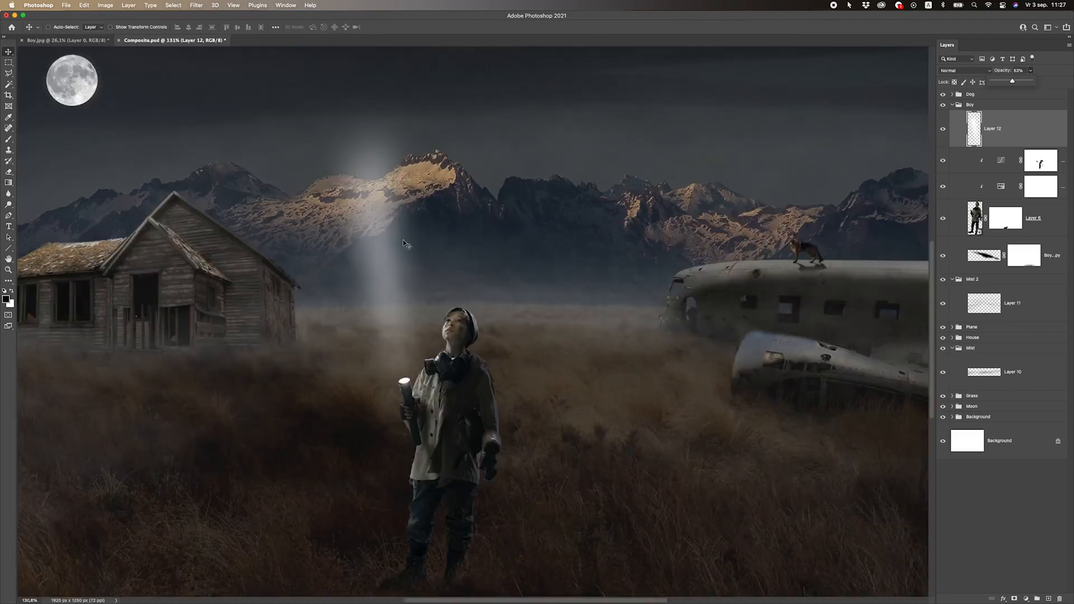
Free-transform the beam into a cone, widening its upper end and pinching its lower end at the flashlight
{"action": "scroll", "coordinate": [392, 240], "scroll_direction": "down", "scroll_amount": 5}
{"action": "key", "text": "ctrl+t"}
{"action": "left_click_drag", "start_coordinate": [414, 225], "coordinate": [391, 230]}
{"action": "left_click_drag", "start_coordinate": [479, 225], "coordinate": [494, 226]}
{"action": "left_click_drag", "start_coordinate": [441, 284], "coordinate": [446, 273]}
{"action": "left_click_drag", "start_coordinate": [423, 378], "coordinate": [469, 378]}
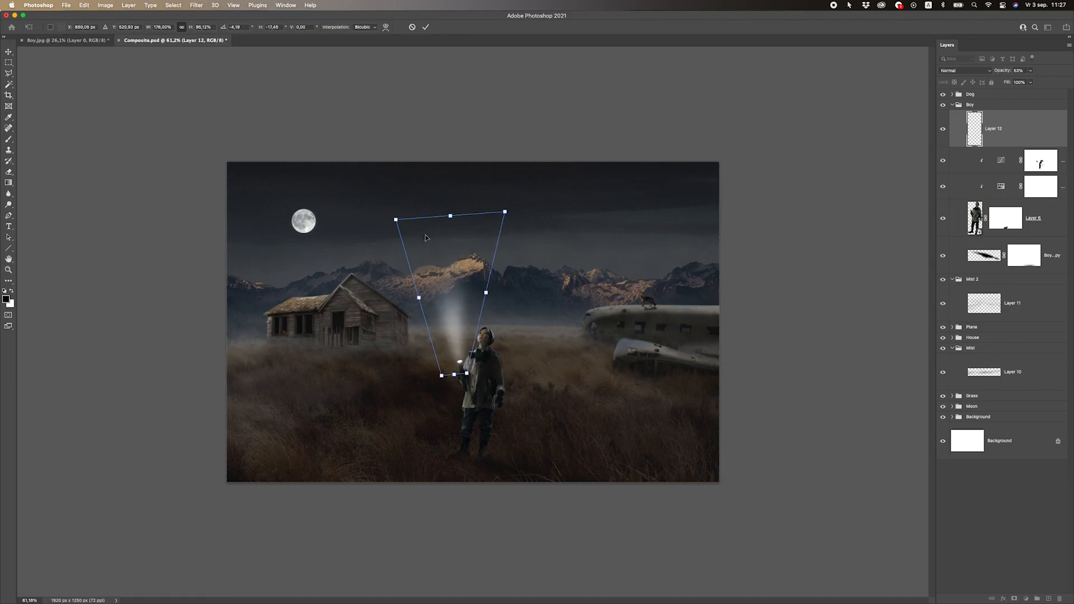
Spread both upper corners of the beam further outward and upward, and apply the transform
{"action": "left_click_drag", "start_coordinate": [396, 219], "coordinate": [366, 196]}
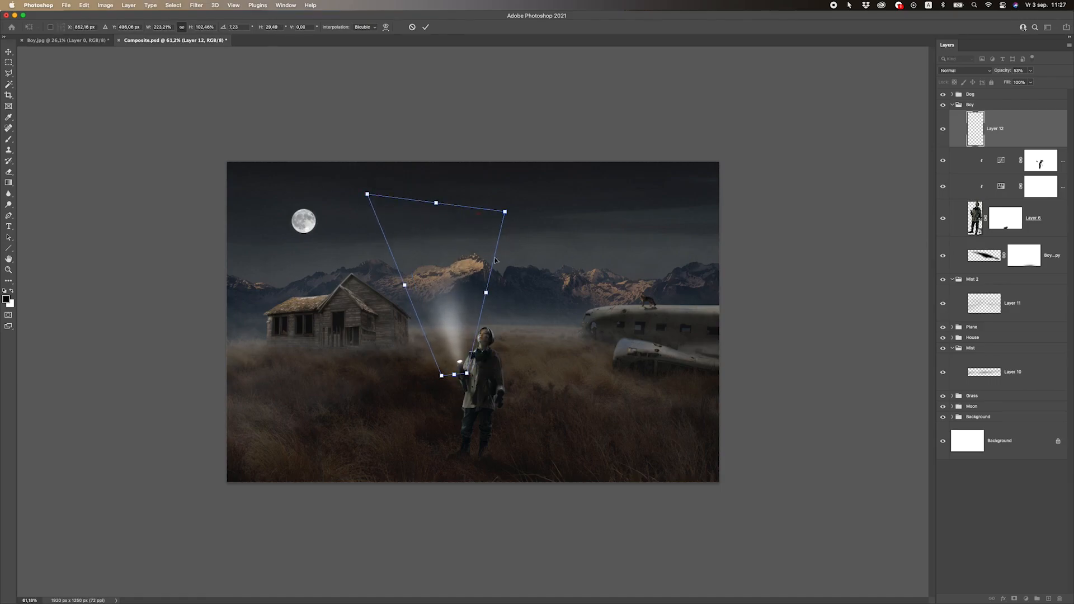
{"action": "left_click_drag", "start_coordinate": [506, 211], "coordinate": [542, 176]}
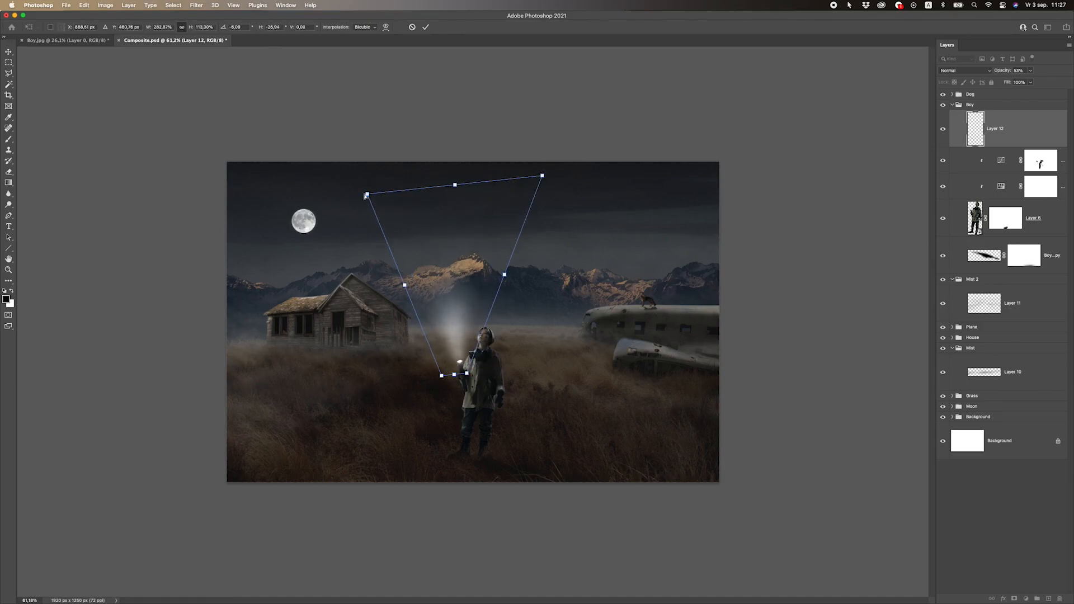
{"action": "key", "text": "Return"}
Narrow the light cone slightly and realign it with the flashlight's lens
{"action": "key", "text": "super+0"}
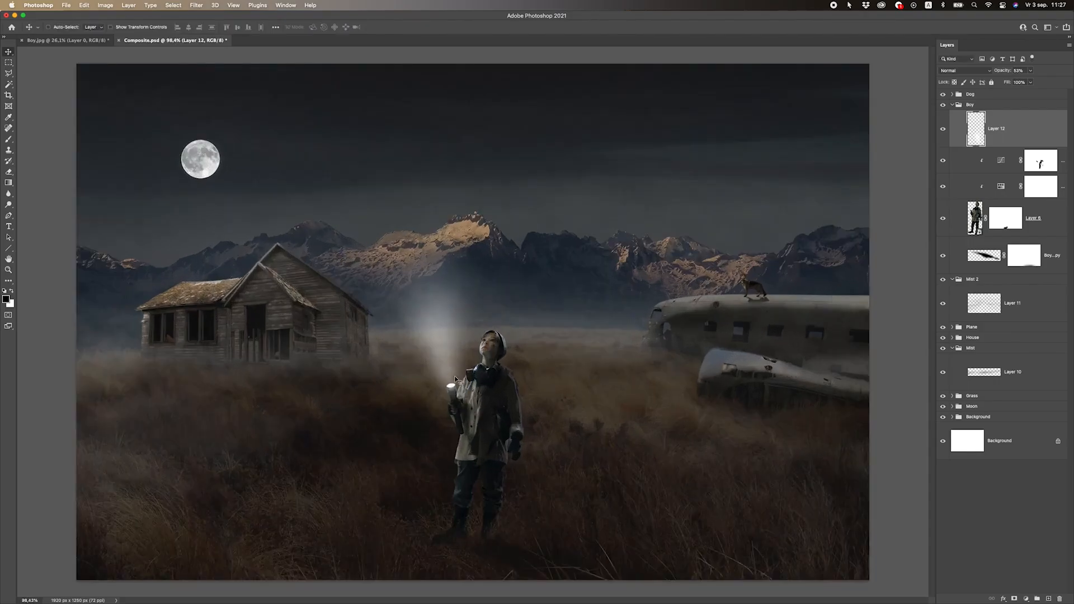
{"action": "key", "text": "super+t"}
{"action": "left_click_drag", "start_coordinate": [500, 247], "coordinate": [489, 246]}
{"action": "left_click_drag", "start_coordinate": [454, 308], "coordinate": [459, 305]}
{"action": "key", "text": "Return"}
Reduce the beam layer's opacity to 28%, checking the light cone and flashlight at different magnifications
{"action": "scroll", "coordinate": [422, 336], "scroll_direction": "down", "scroll_amount": 10}
{"action": "scroll", "coordinate": [422, 336], "scroll_direction": "up", "scroll_amount": 10}
{"action": "left_click", "coordinate": [1031, 70]}
{"action": "left_click_drag", "start_coordinate": [1031, 82], "coordinate": [1024, 83]}
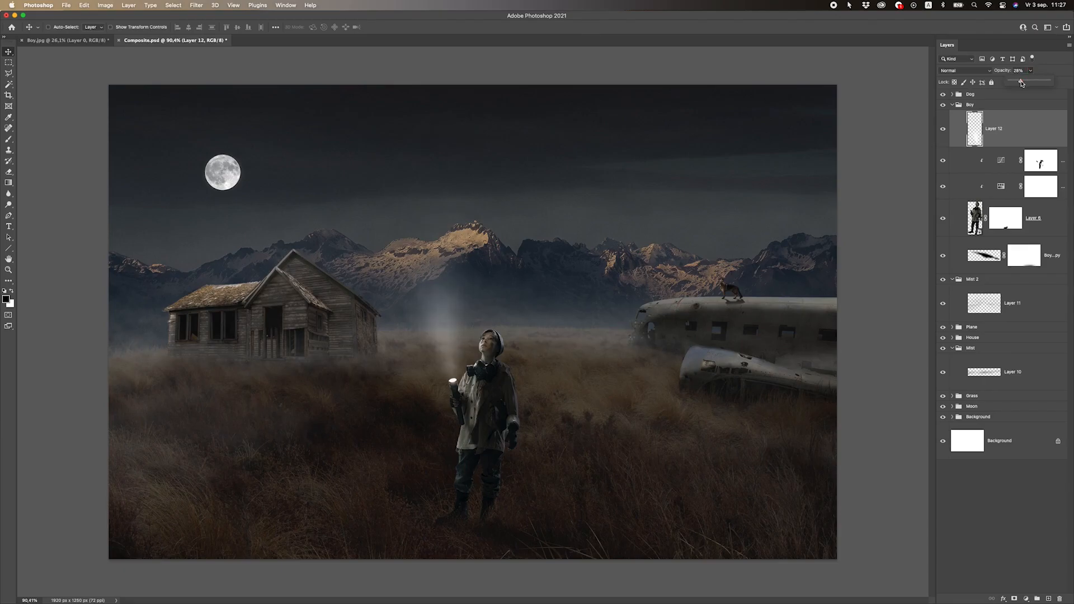
{"action": "scroll", "coordinate": [546, 298], "scroll_direction": "down", "scroll_amount": 5}
{"action": "scroll", "coordinate": [498, 335], "scroll_direction": "up", "scroll_amount": 5}
{"action": "scroll", "coordinate": [441, 341], "scroll_direction": "up", "scroll_amount": 1}
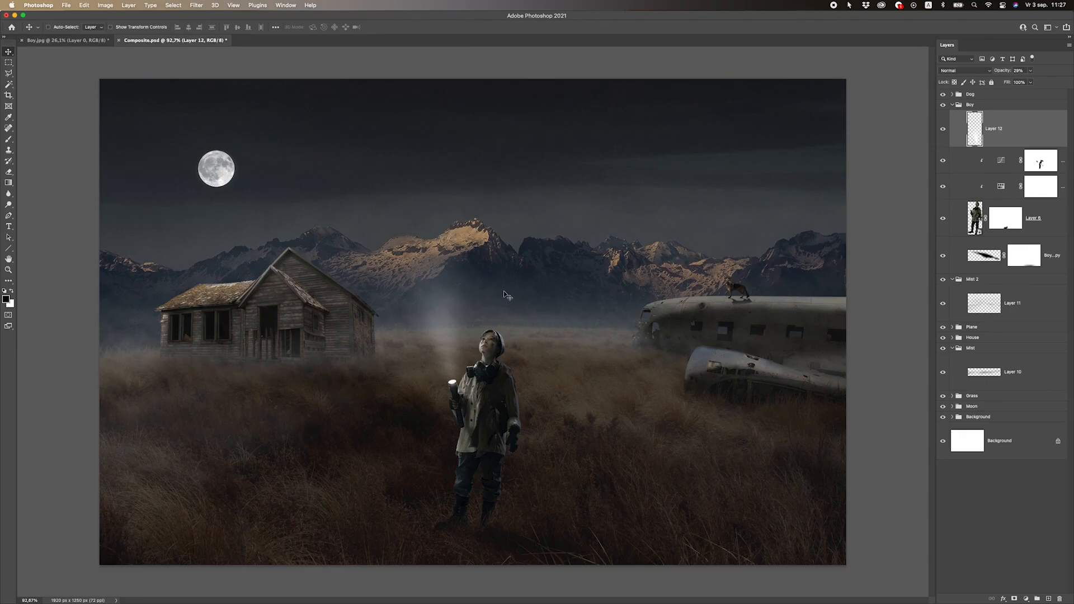
{"action": "scroll", "coordinate": [343, 371], "scroll_direction": "down", "scroll_amount": 2}
{"action": "scroll", "coordinate": [360, 363], "scroll_direction": "up", "scroll_amount": 3}
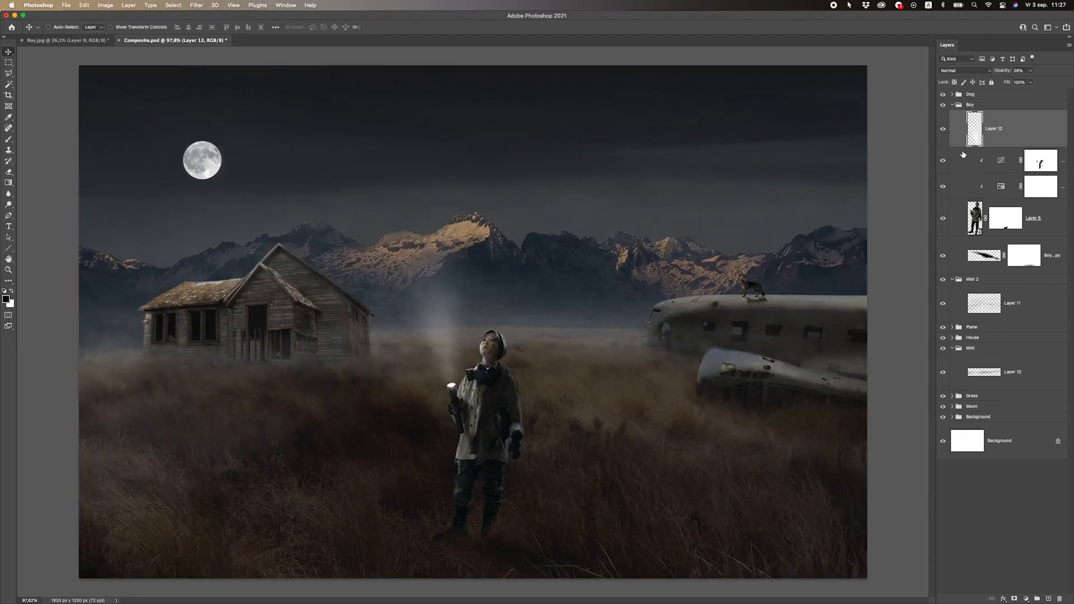
{"action": "scroll", "coordinate": [452, 384], "scroll_direction": "up", "scroll_amount": 5}
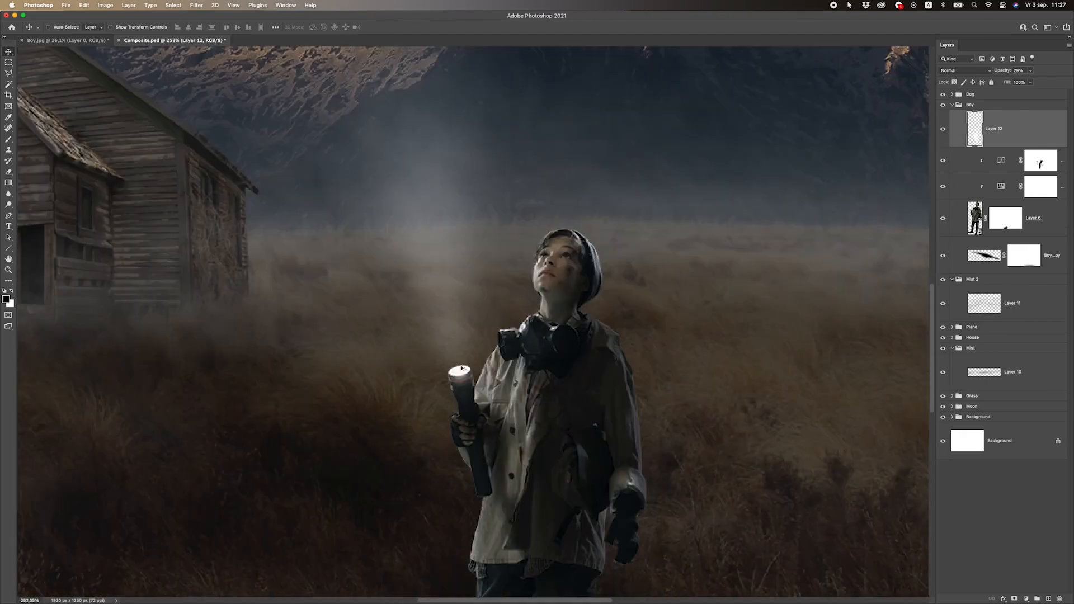
Create a new layer above the light beam and set up the Soft Round brush with white as the foreground color
{"action": "left_click", "coordinate": [1048, 599]}
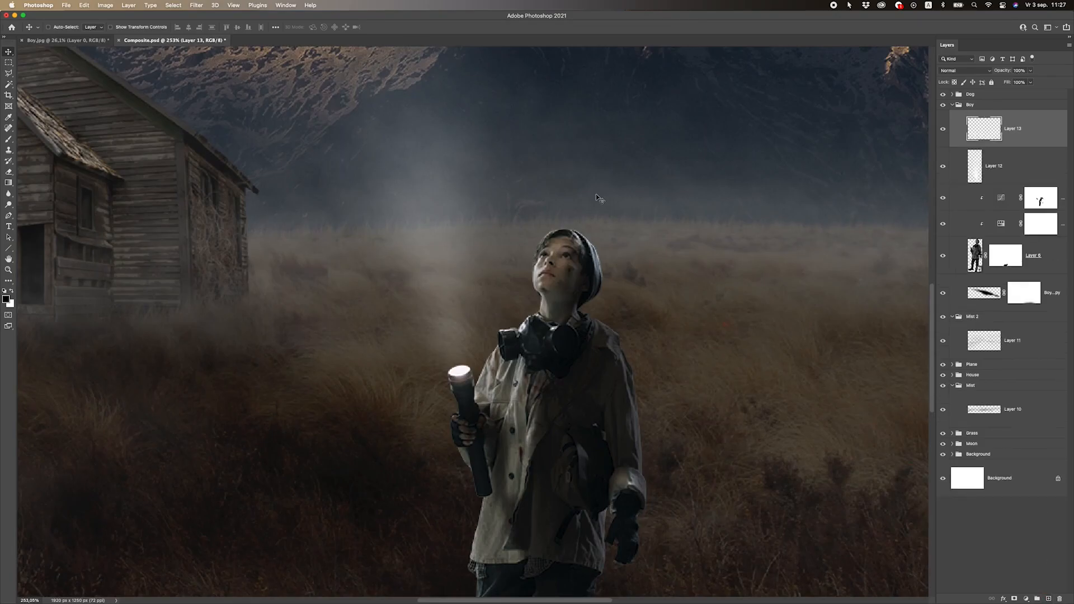
{"action": "left_click", "coordinate": [8, 139]}
{"action": "left_click", "coordinate": [12, 291]}
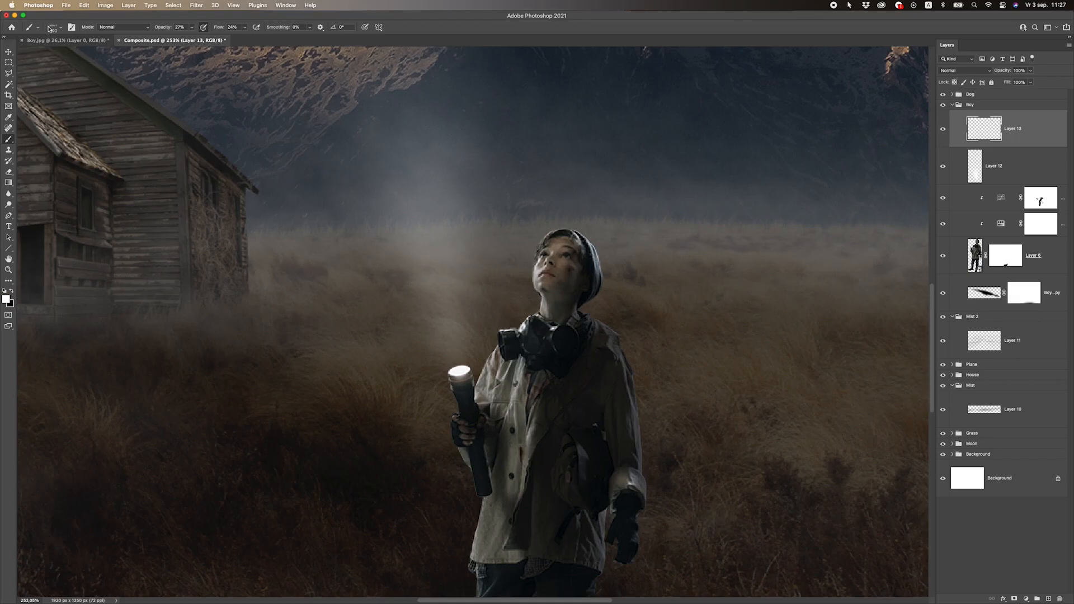
{"action": "left_click", "coordinate": [53, 27]}
{"action": "scroll", "coordinate": [105, 143], "scroll_direction": "up", "scroll_amount": 10}
{"action": "left_click", "coordinate": [16, 121]}
{"action": "left_click", "coordinate": [43, 132]}
{"action": "left_click", "coordinate": [174, 17]}
{"action": "left_click", "coordinate": [51, 27]}
{"action": "left_click", "coordinate": [70, 51]}
Set the brush to 100% opacity and 100% flow, reduce its size, and dab a white glow on the flashlight's lens
{"action": "left_click", "coordinate": [192, 28]}
{"action": "left_click", "coordinate": [245, 28]}
{"action": "left_click_drag", "start_coordinate": [247, 36], "coordinate": [311, 38]}
{"action": "left_click", "coordinate": [292, 19]}
{"action": "key", "text": "bracketleft"}
{"action": "key", "text": "bracketleft"}
{"action": "key", "text": "bracketleft"}
{"action": "key", "text": "bracketleft"}
{"action": "left_click", "coordinate": [459, 368]}
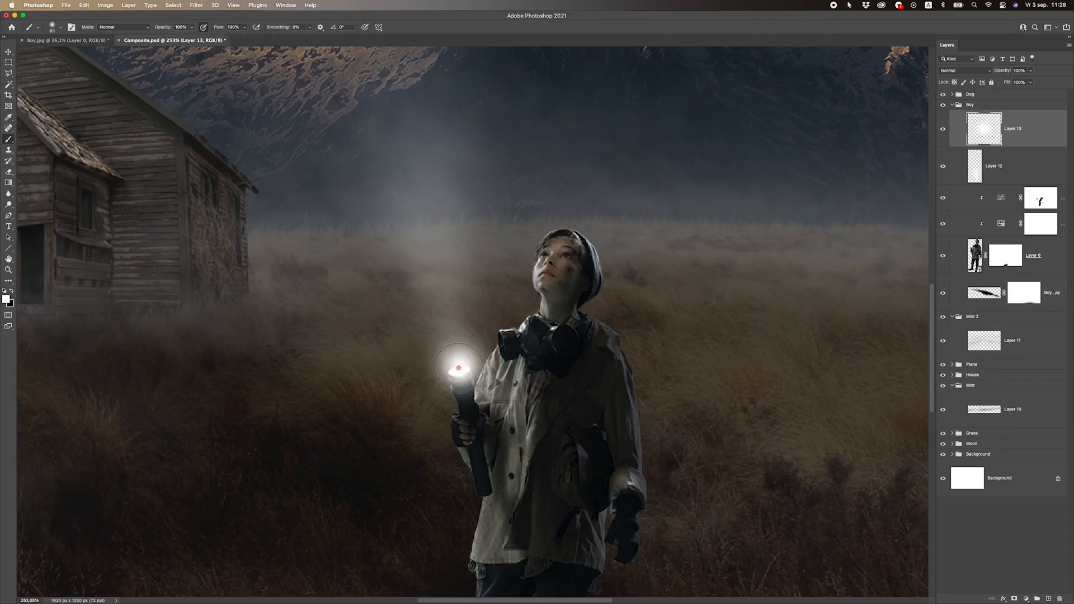
Free-transform the glow into a flattened oval of about 53 by 40 px over the flashlight's lens and apply it
{"action": "left_click", "coordinate": [8, 52]}
{"action": "scroll", "coordinate": [441, 323], "scroll_direction": "down", "scroll_amount": 10}
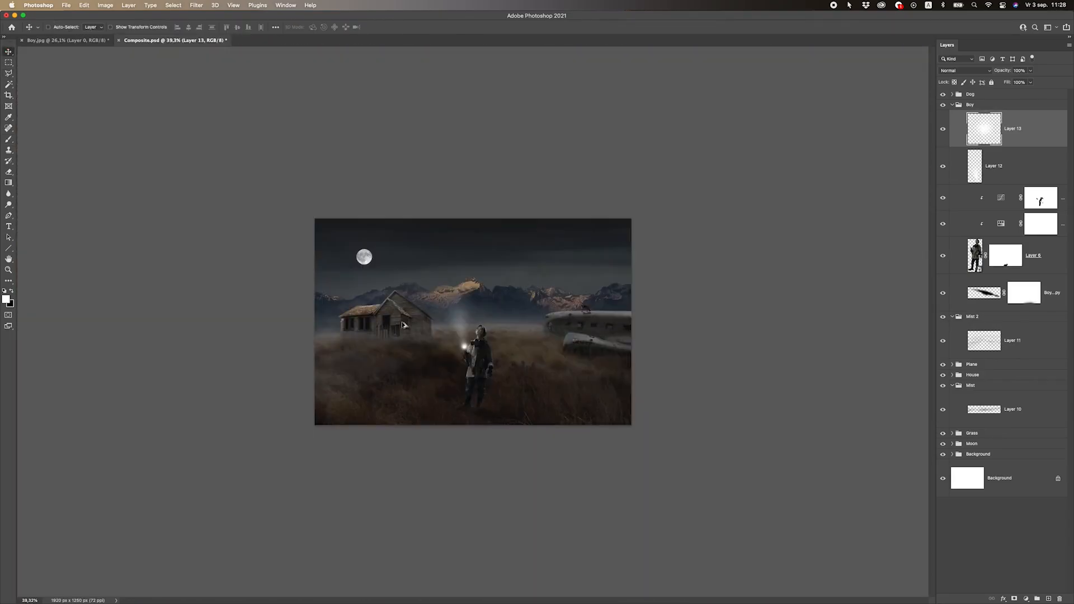
{"action": "scroll", "coordinate": [442, 323], "scroll_direction": "up", "scroll_amount": 5}
{"action": "key", "text": "super+t"}
{"action": "left_click_drag", "start_coordinate": [466, 370], "coordinate": [451, 375]}
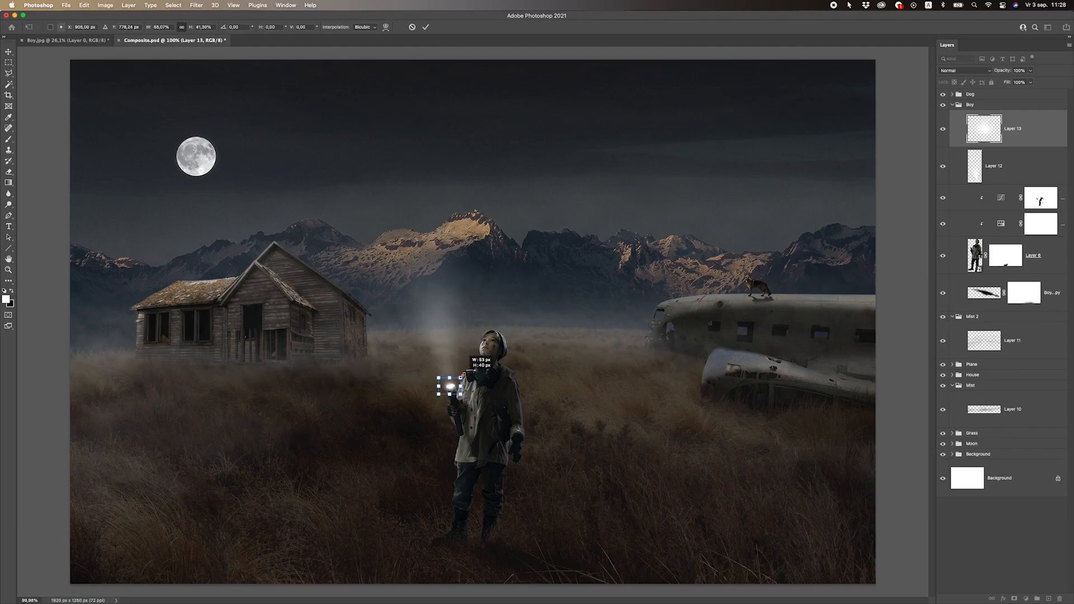
{"action": "key", "text": "Return"}
{"action": "scroll", "coordinate": [468, 383], "scroll_direction": "down", "scroll_amount": 5}
{"action": "scroll", "coordinate": [468, 383], "scroll_direction": "up", "scroll_amount": 5}
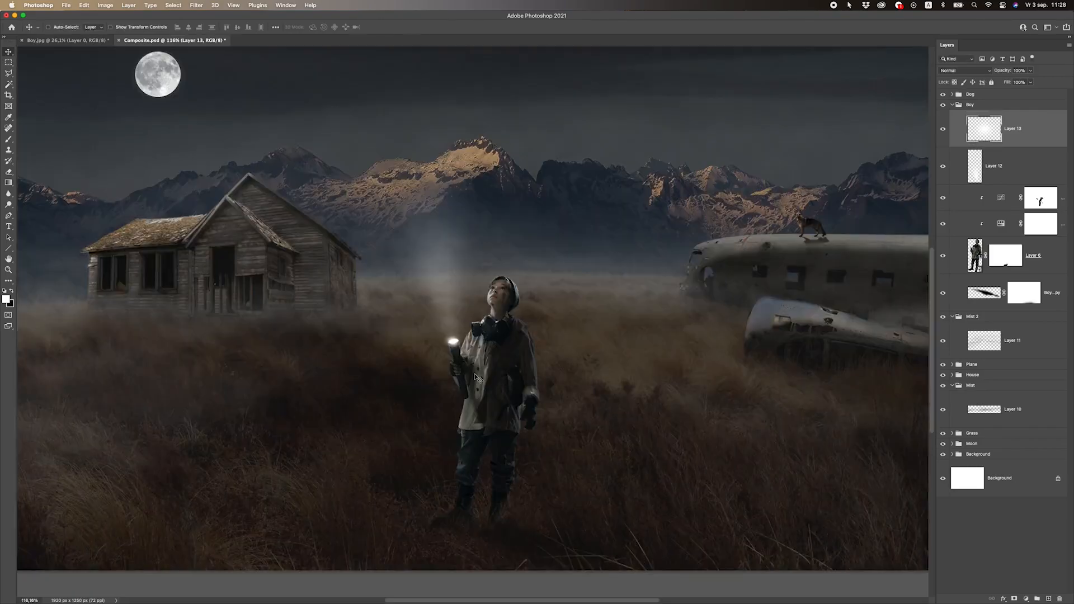
Set the glow layer's blend mode to Screen and its opacity to 38%
{"action": "left_click", "coordinate": [1031, 70]}
{"action": "left_click_drag", "start_coordinate": [1015, 82], "coordinate": [1012, 82]}
{"action": "left_click", "coordinate": [965, 71]}
{"action": "left_click", "coordinate": [951, 144]}
{"action": "scroll", "coordinate": [559, 323], "scroll_direction": "down", "scroll_amount": 7}
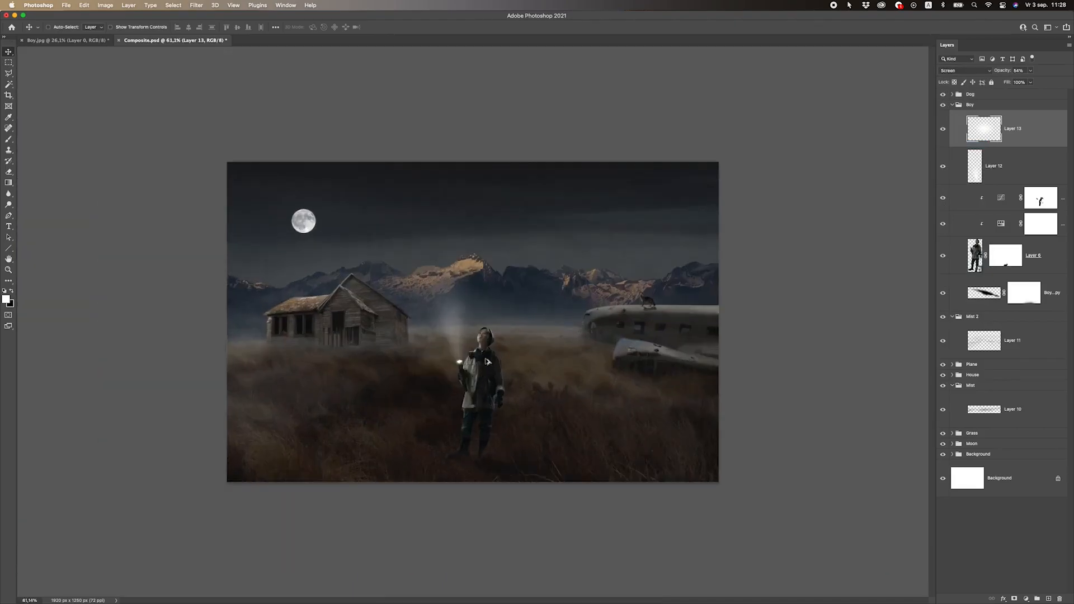
{"action": "scroll", "coordinate": [458, 322], "scroll_direction": "up", "scroll_amount": 9}
{"action": "left_click", "coordinate": [1029, 71]}
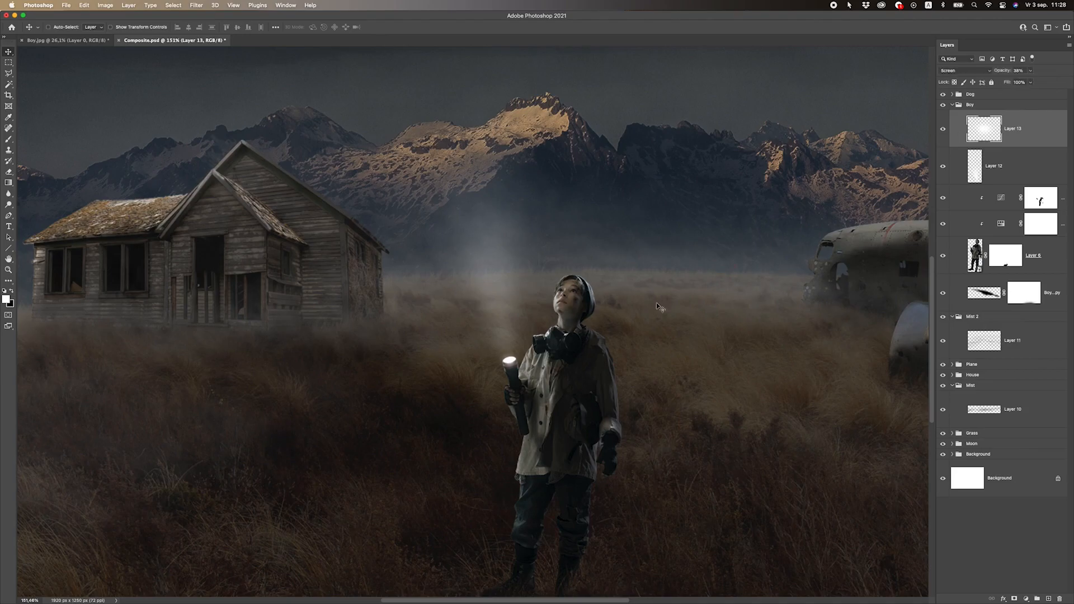
Check the flashlight's glow at different magnifications and select the light beam's layer
{"action": "scroll", "coordinate": [508, 360], "scroll_direction": "down", "scroll_amount": 6}
{"action": "scroll", "coordinate": [437, 378], "scroll_direction": "down", "scroll_amount": 5}
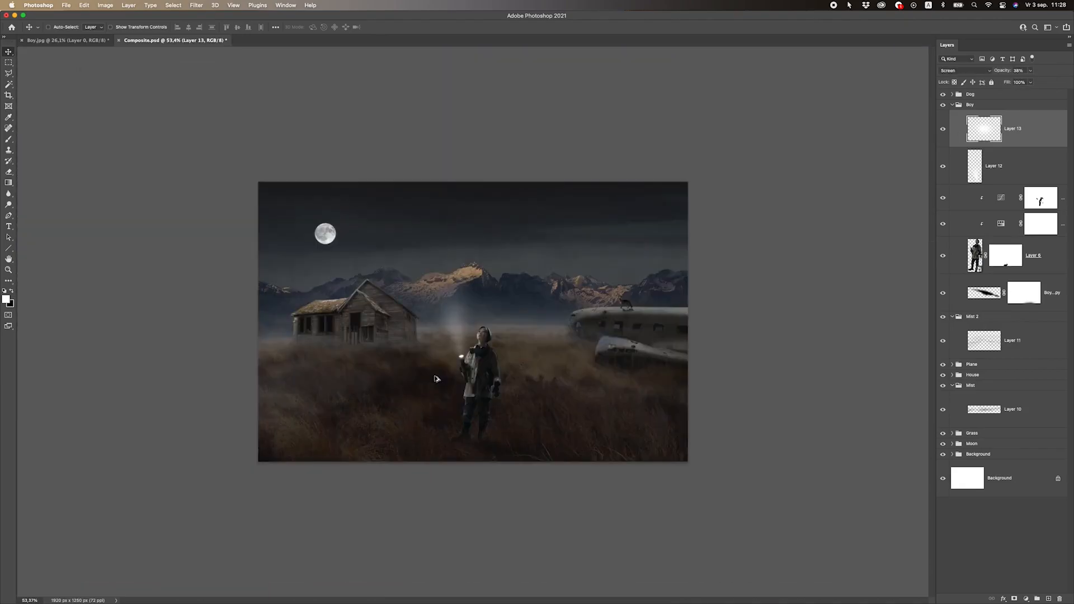
{"action": "scroll", "coordinate": [437, 377], "scroll_direction": "up", "scroll_amount": 5}
{"action": "left_click", "coordinate": [530, 315], "text": "super"}
{"action": "scroll", "coordinate": [531, 315], "scroll_direction": "up", "scroll_amount": 4}
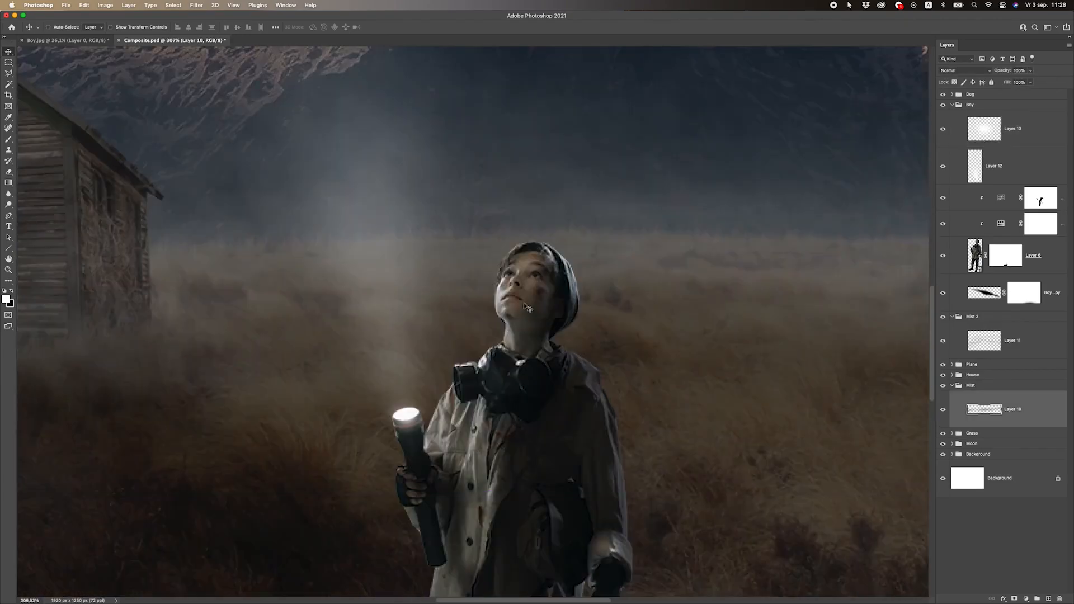
{"action": "scroll", "coordinate": [448, 414], "scroll_direction": "down", "scroll_amount": 5}
{"action": "scroll", "coordinate": [447, 414], "scroll_direction": "down", "scroll_amount": 5}
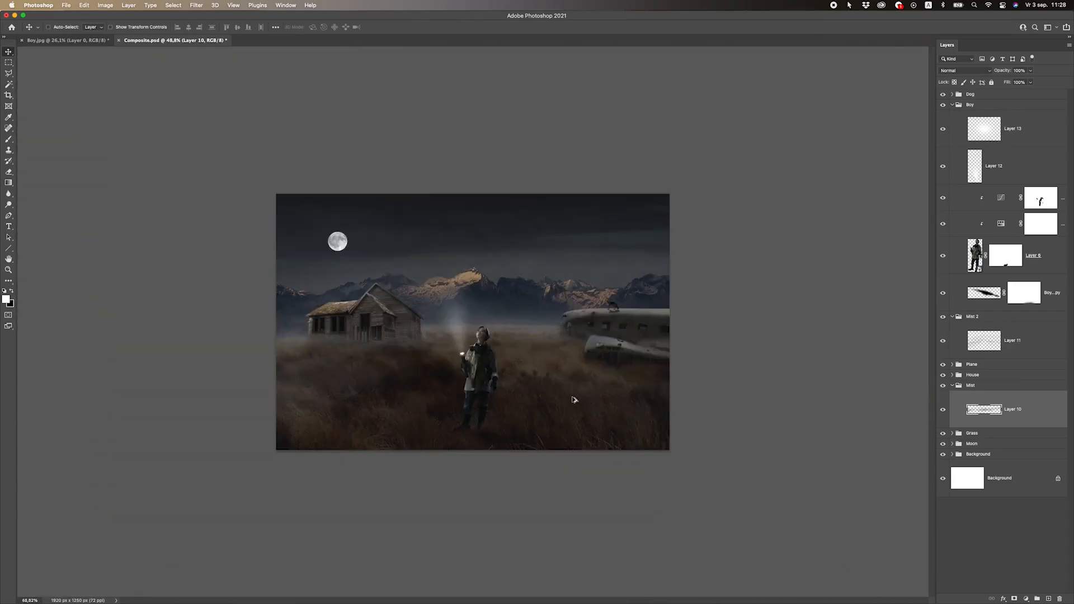
{"action": "scroll", "coordinate": [581, 400], "scroll_direction": "up", "scroll_amount": 5}
{"action": "left_click", "coordinate": [435, 283], "text": "super"}
{"action": "scroll", "coordinate": [421, 276], "scroll_direction": "down", "scroll_amount": 3}
{"action": "key", "text": "super+t"}
{"action": "left_click_drag", "start_coordinate": [435, 117], "coordinate": [413, 6]}
{"action": "key", "text": "Escape"}
Enlarge the light beam upward and outward with Free Transform, realign it with the flashlight, and apply it
{"action": "key", "text": "super+t"}
{"action": "left_click_drag", "start_coordinate": [377, 116], "coordinate": [330, 5]}
{"action": "left_click_drag", "start_coordinate": [469, 300], "coordinate": [463, 292]}
{"action": "key", "text": "Return"}
Add a new layer above the glow layer, rename it "Light Stuff", and reduce the brush size for painting small particles
{"action": "left_click", "coordinate": [1014, 132]}
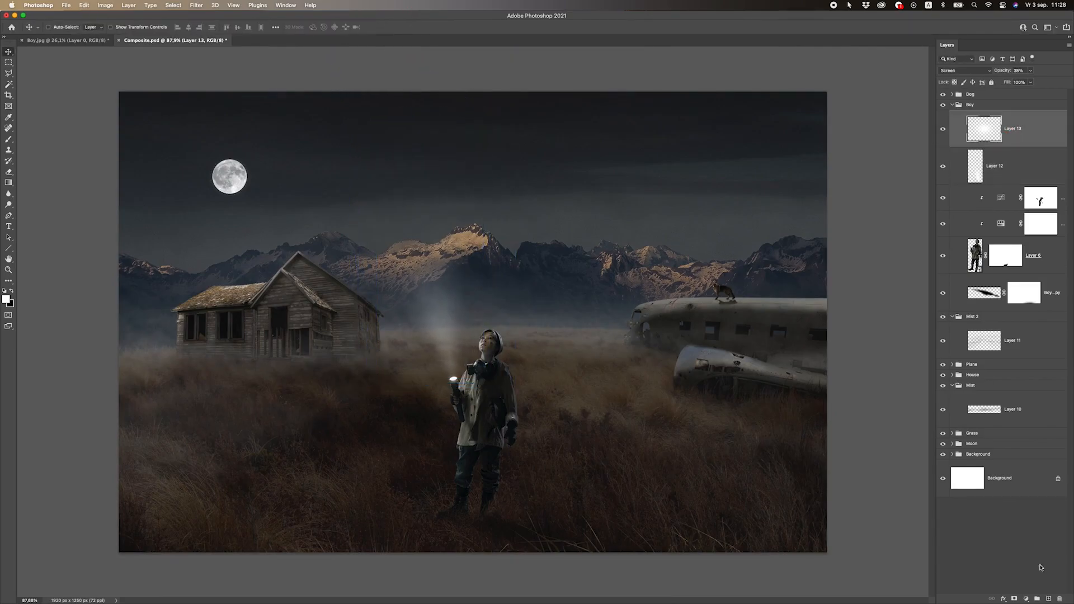
{"action": "left_click", "coordinate": [1048, 599]}
{"action": "left_click", "coordinate": [8, 139]}
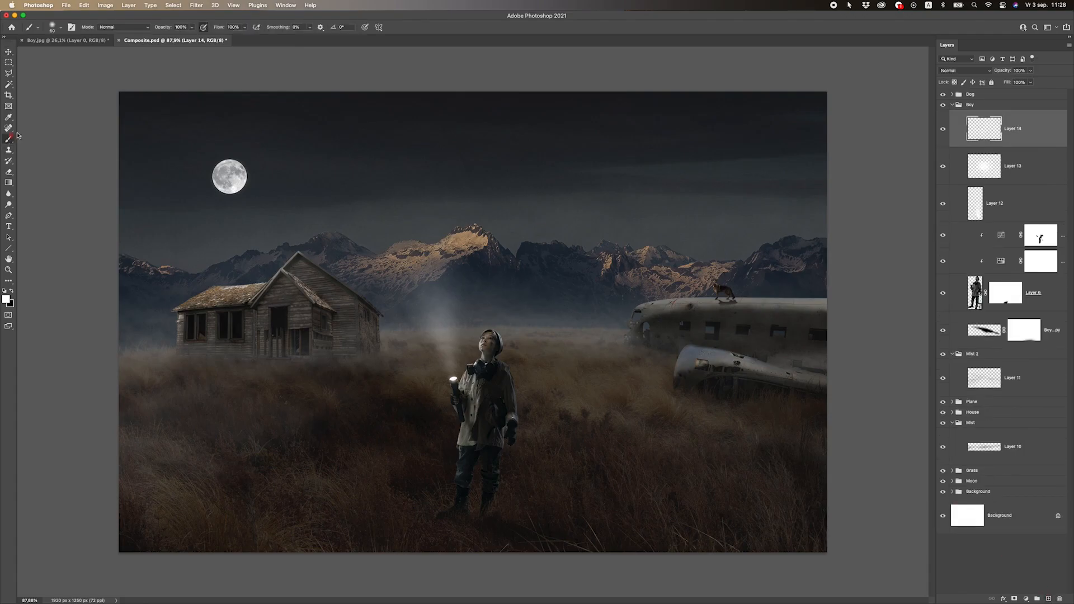
{"action": "key", "text": "bracketleft"}
{"action": "key", "text": "bracketleft"}
{"action": "key", "text": "bracketleft"}
{"action": "key", "text": "bracketleft"}
{"action": "double_click", "coordinate": [1012, 129]}
{"action": "type", "text": "Light Stuff"}
{"action": "key", "text": "Return"}
Raise the Soft Round brush's hardness to about 46% and undo the test dab over the mountains
{"action": "scroll", "coordinate": [440, 299], "scroll_direction": "up", "scroll_amount": 5}
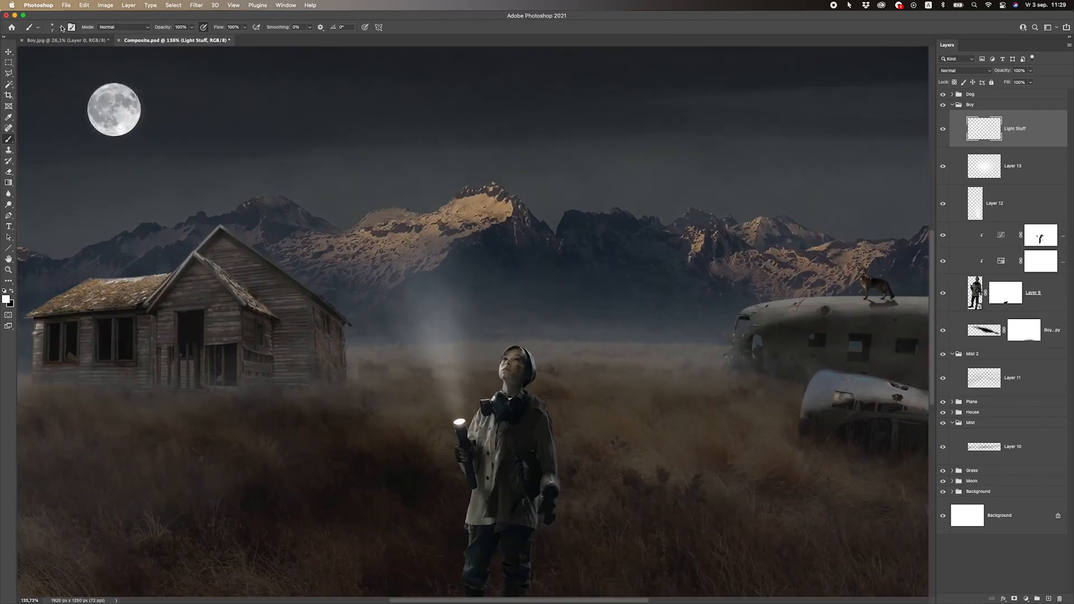
{"action": "left_click", "coordinate": [61, 27]}
{"action": "left_click_drag", "start_coordinate": [62, 70], "coordinate": [73, 72]}
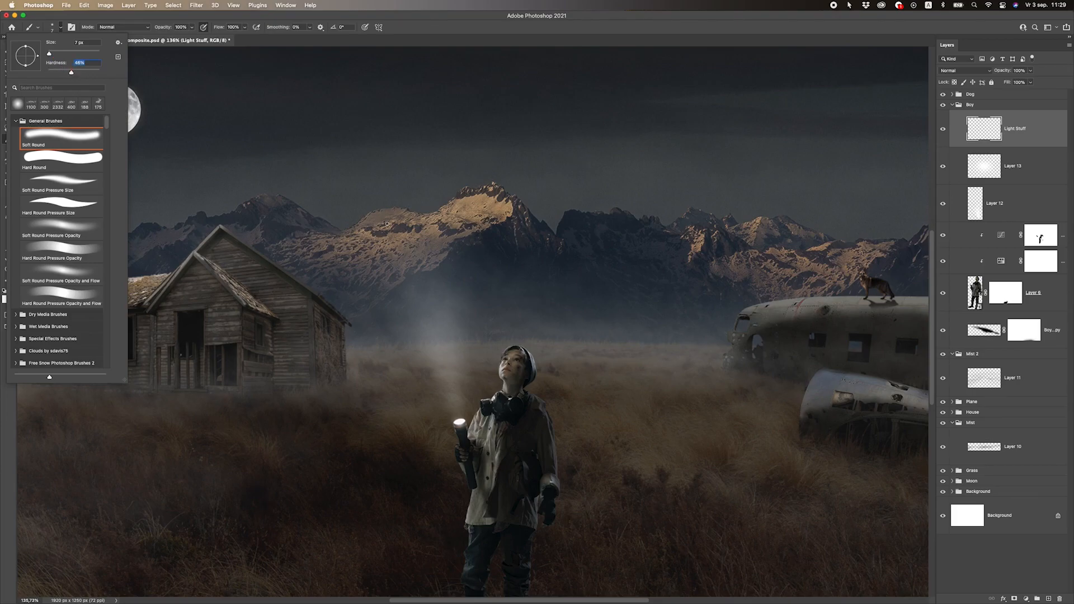
{"action": "left_click", "coordinate": [387, 223]}
{"action": "key", "text": "ctrl+z"}
Dab a few white dust particles of different sizes into the upper part of the light beam
{"action": "left_click", "coordinate": [446, 298]}
{"action": "key", "text": "]"}
{"action": "key", "text": "]"}
{"action": "key", "text": "]"}
{"action": "key", "text": "]"}
{"action": "left_click", "coordinate": [417, 296]}
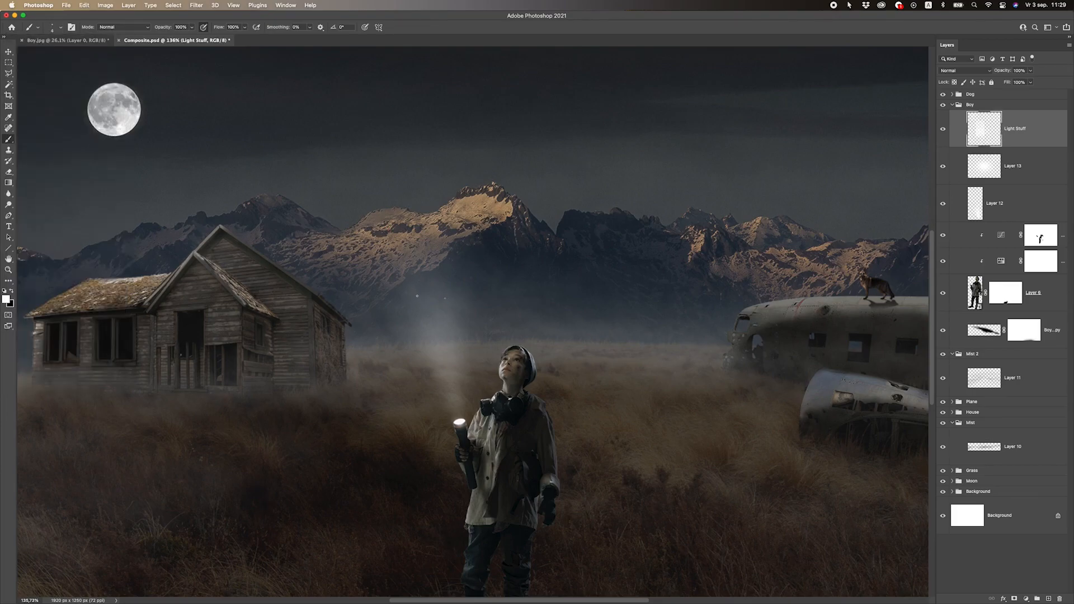
{"action": "left_click", "coordinate": [447, 268]}
Try smaller particles inside the beam, undo the last two dabs, and paint a particle lower in the beam instead
{"action": "key", "text": "["}
{"action": "key", "text": "["}
{"action": "left_click", "coordinate": [429, 255]}
{"action": "left_click", "coordinate": [429, 323]}
{"action": "key", "text": "super+z"}
{"action": "key", "text": "super+z"}
{"action": "left_click", "coordinate": [442, 330]}
{"action": "left_click", "coordinate": [439, 339]}
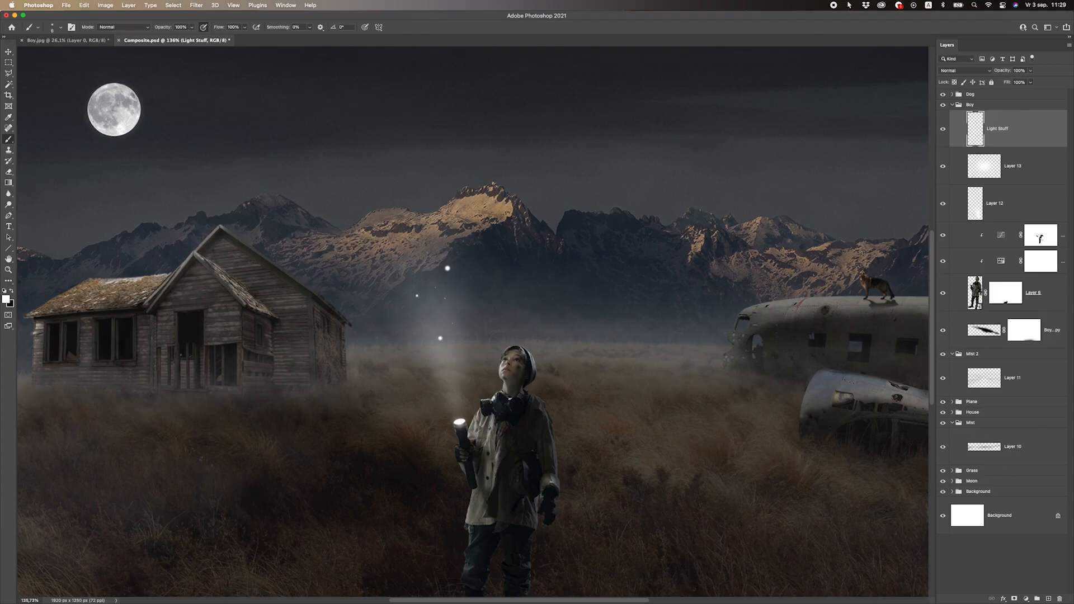
Scatter more white particles around both sides of the beam's upper end
{"action": "left_click", "coordinate": [467, 297]}
{"action": "left_click", "coordinate": [468, 287]}
{"action": "left_click", "coordinate": [492, 284]}
{"action": "left_click", "coordinate": [397, 274]}
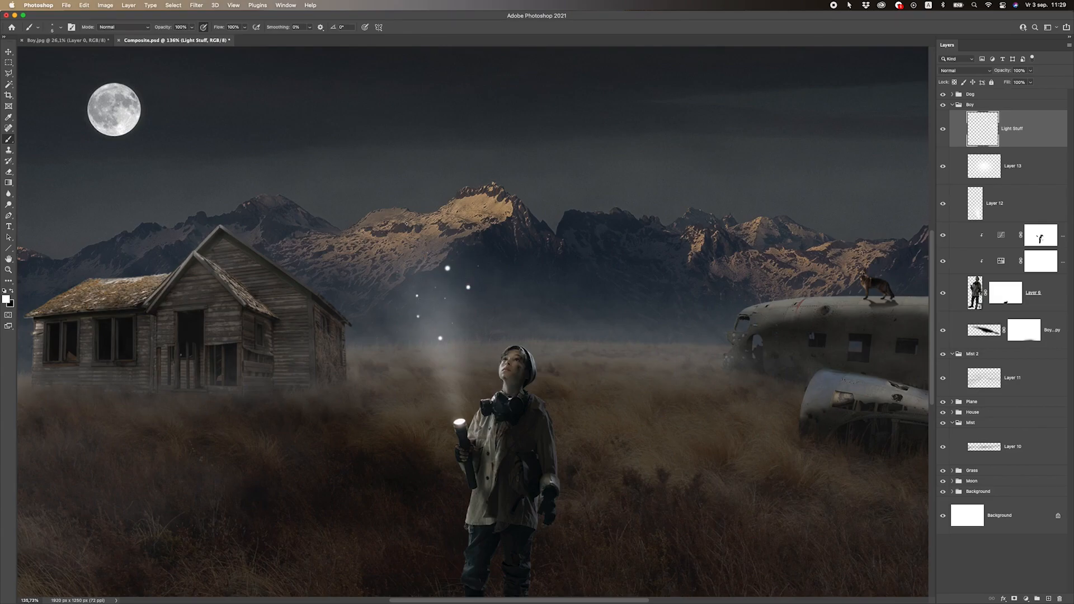
Paint tiny dust specks in the narrow lower part of the beam, just above the flashlight
{"action": "scroll", "coordinate": [411, 231], "scroll_direction": "down", "scroll_amount": 9}
{"action": "scroll", "coordinate": [432, 286], "scroll_direction": "up", "scroll_amount": 10}
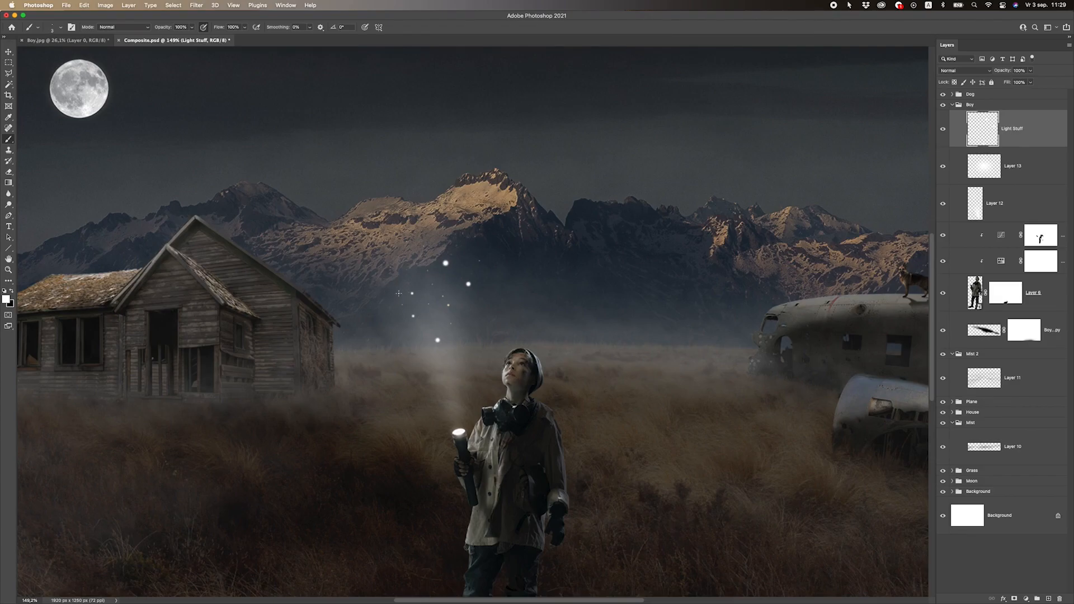
{"action": "left_click", "coordinate": [450, 373]}
{"action": "left_click", "coordinate": [452, 405]}
{"action": "left_click", "coordinate": [461, 416]}
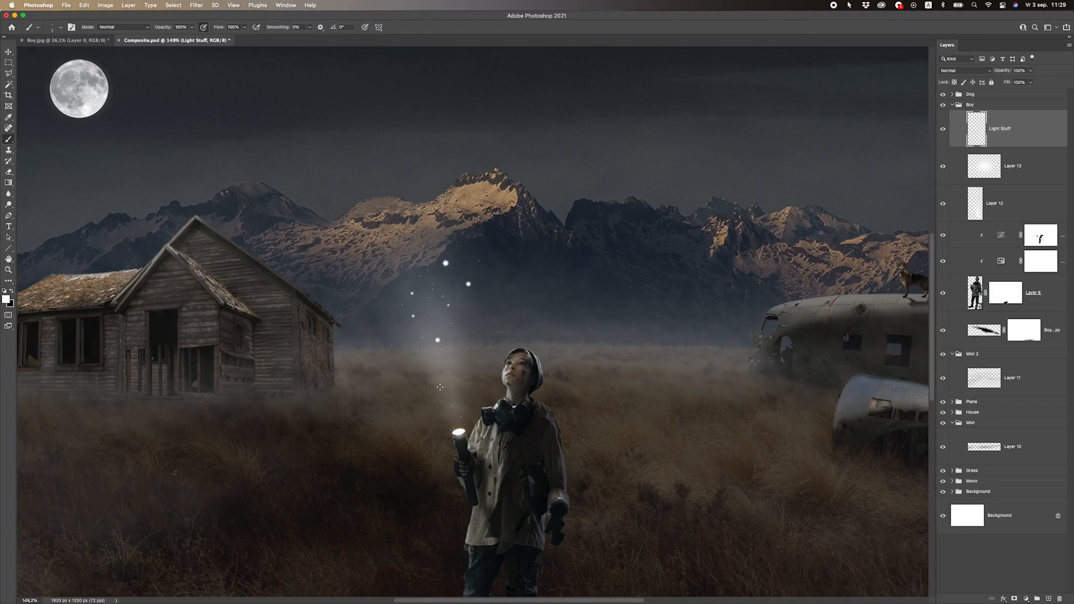
{"action": "scroll", "coordinate": [468, 308], "scroll_direction": "down", "scroll_amount": 5}
{"action": "scroll", "coordinate": [469, 308], "scroll_direction": "up", "scroll_amount": 6}
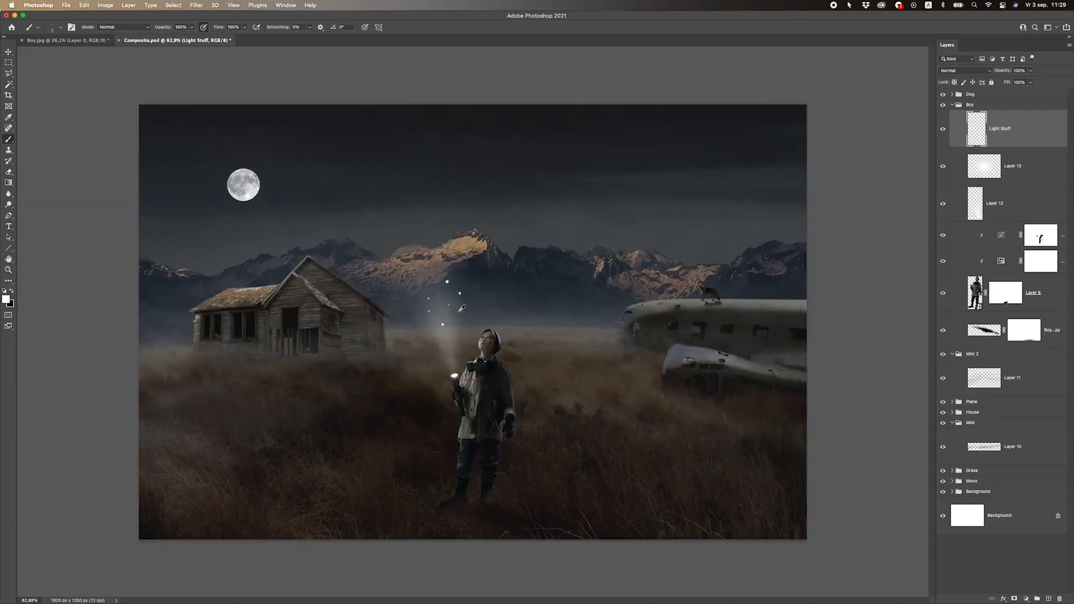
Erase the largest, most distracting particles from the light beam, checking the effect in the whole composite
{"action": "scroll", "coordinate": [458, 288], "scroll_direction": "up", "scroll_amount": 2}
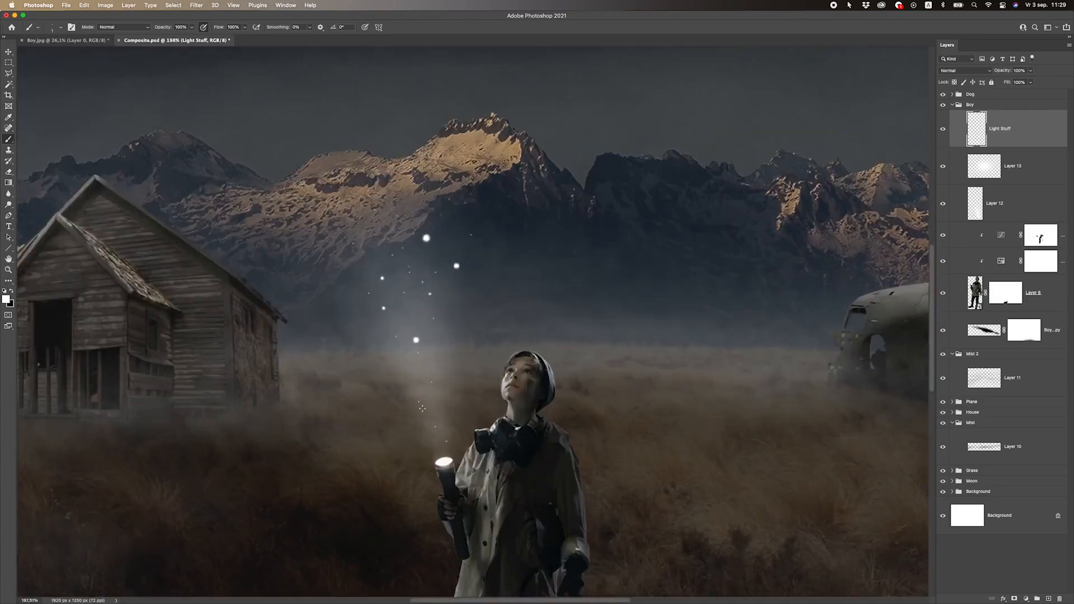
{"action": "left_click", "coordinate": [8, 171]}
{"action": "left_click", "coordinate": [428, 238]}
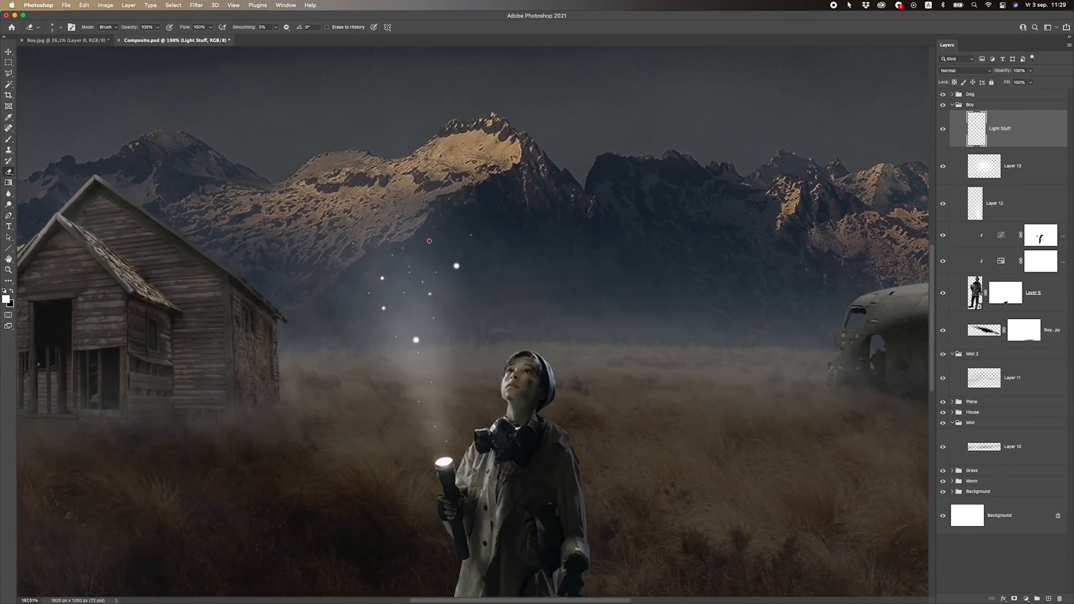
{"action": "left_click", "coordinate": [456, 264]}
{"action": "scroll", "coordinate": [457, 264], "scroll_direction": "down", "scroll_amount": 15}
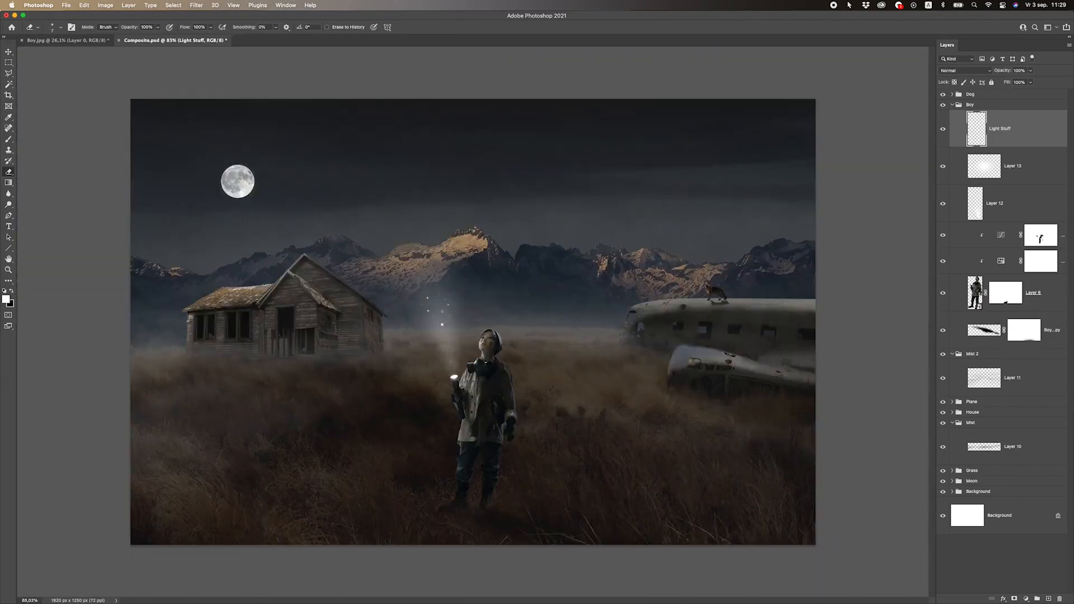
{"action": "scroll", "coordinate": [480, 277], "scroll_direction": "up", "scroll_amount": 15}
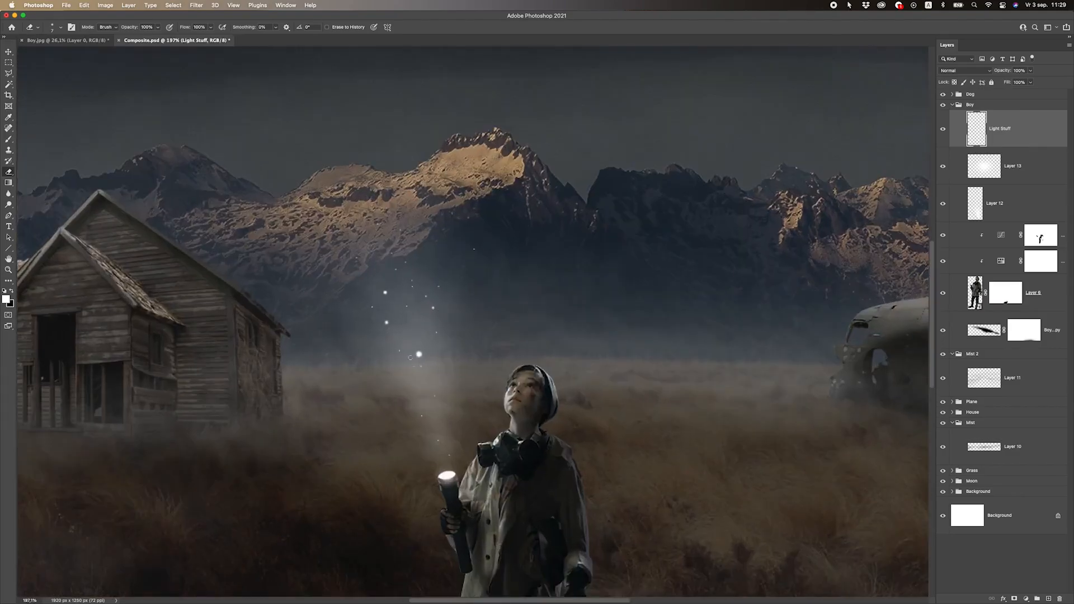
{"action": "scroll", "coordinate": [421, 356], "scroll_direction": "down", "scroll_amount": 12}
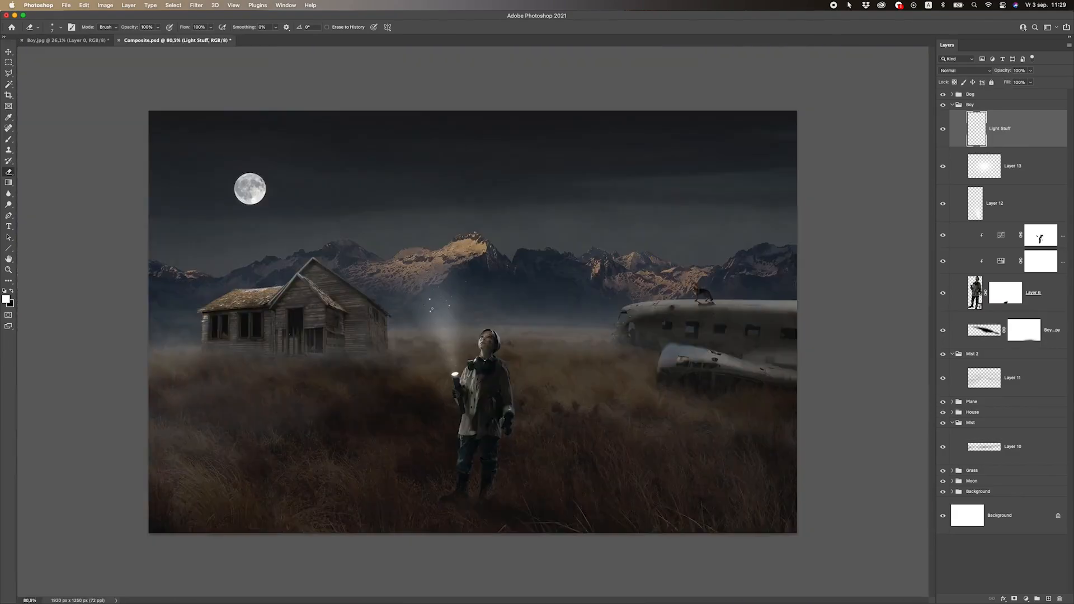
{"action": "scroll", "coordinate": [464, 306], "scroll_direction": "up", "scroll_amount": 6}
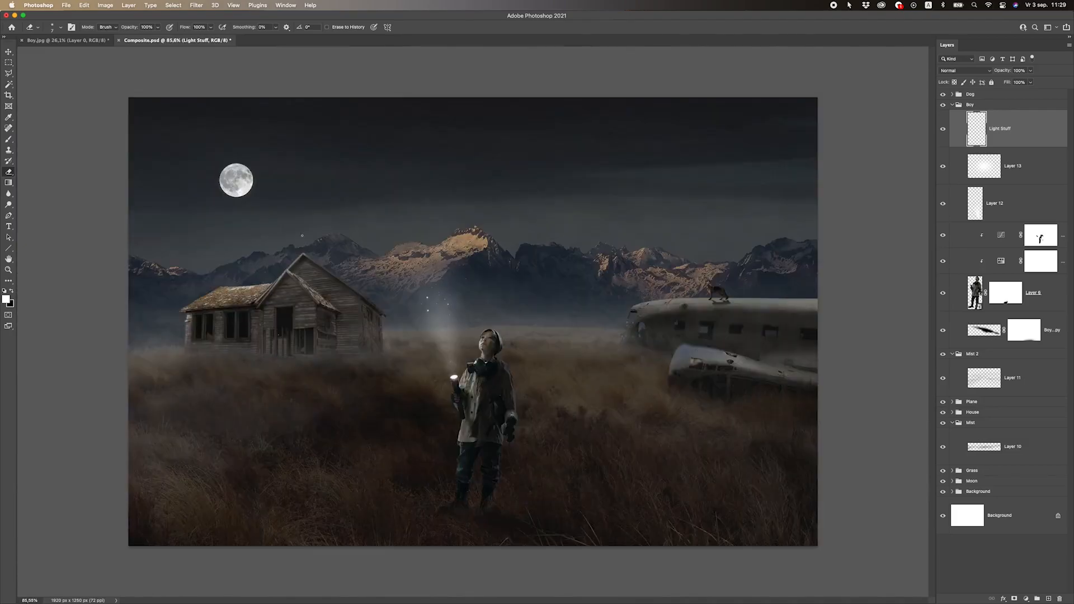
{"action": "key", "text": "bracketright"}
{"action": "key", "text": "bracketright"}
{"action": "left_click", "coordinate": [9, 139]}
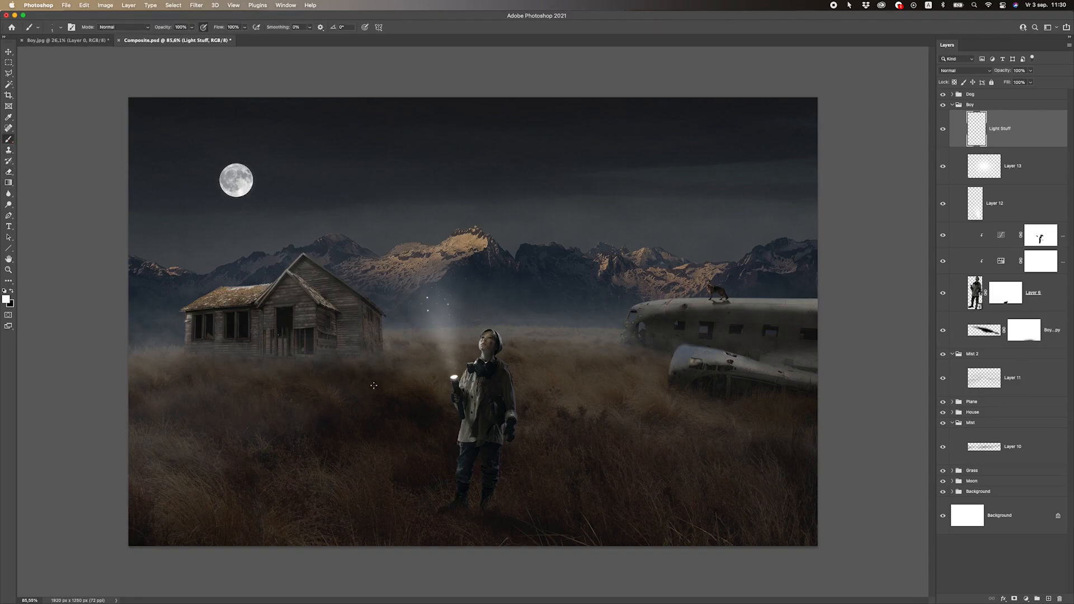
{"action": "scroll", "coordinate": [333, 348], "scroll_direction": "down", "scroll_amount": 1}
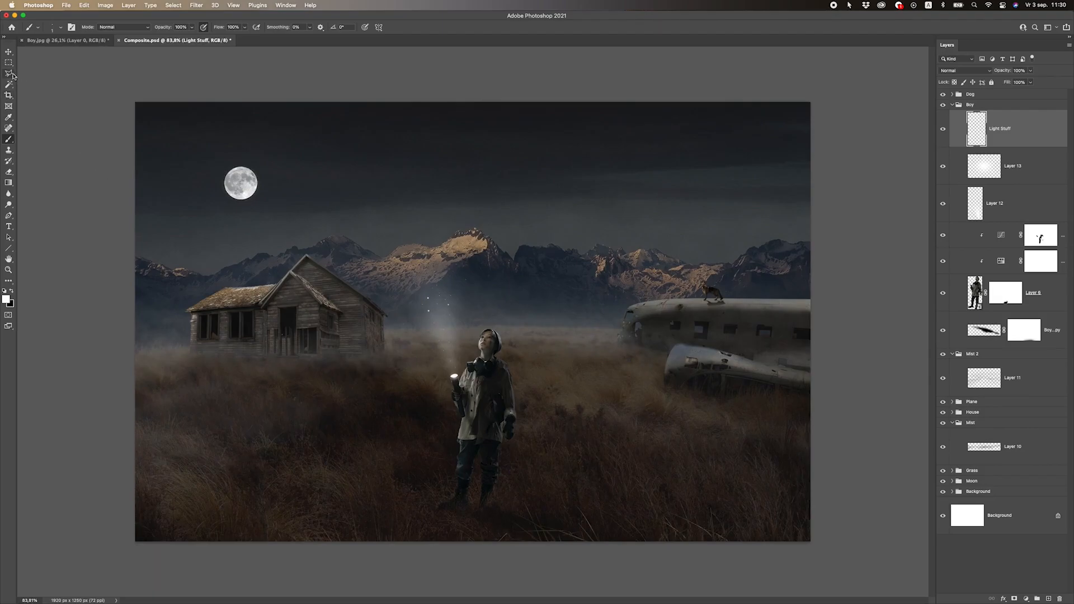
{"action": "left_click", "coordinate": [8, 50]}
{"action": "scroll", "coordinate": [440, 333], "scroll_direction": "down", "scroll_amount": 1}
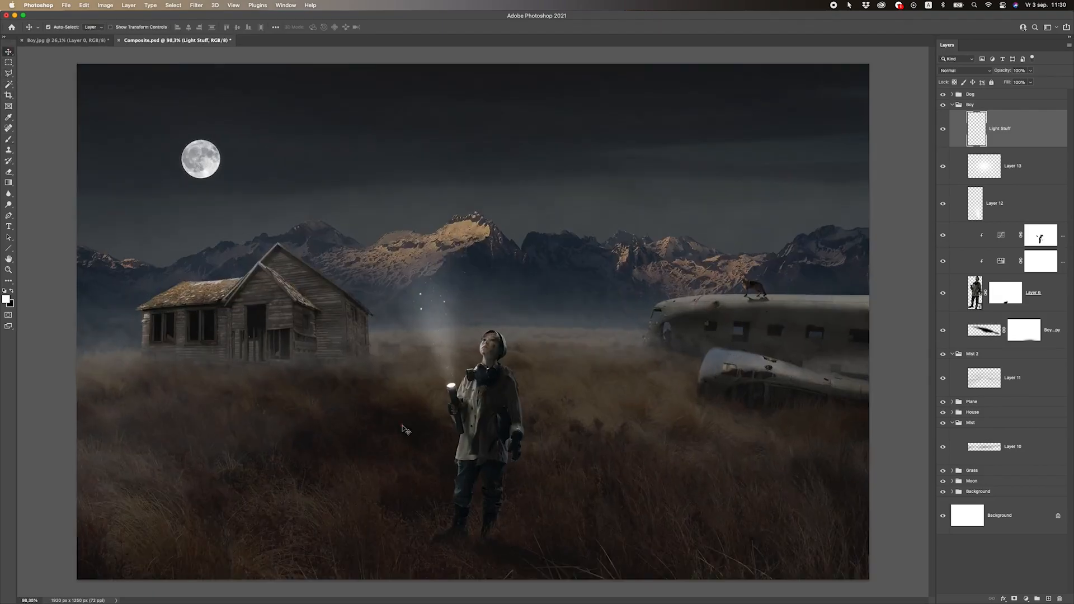